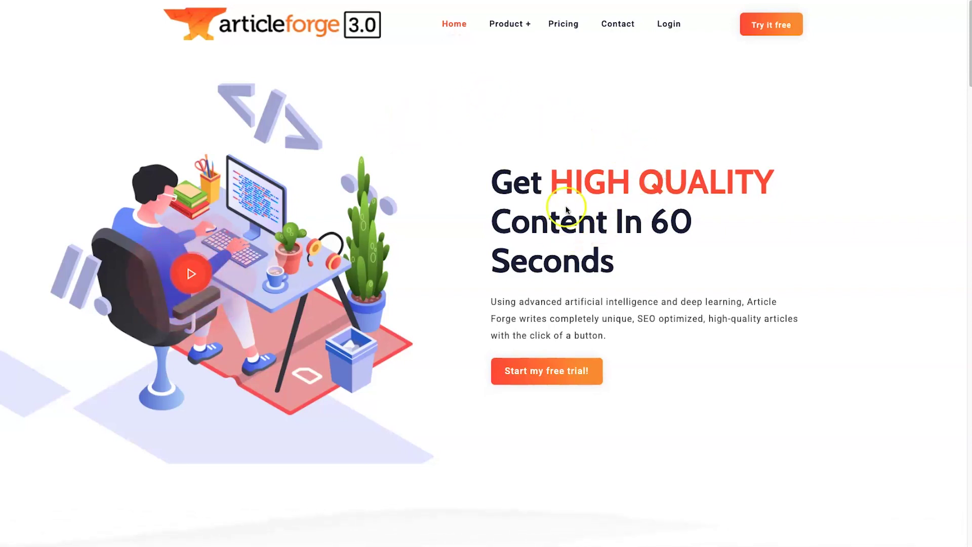
# Read the home page headline about high-quality content in 60 seconds, highlighting its key phrases
pyautogui.moveTo(551, 181); pyautogui.dragTo(782, 188)
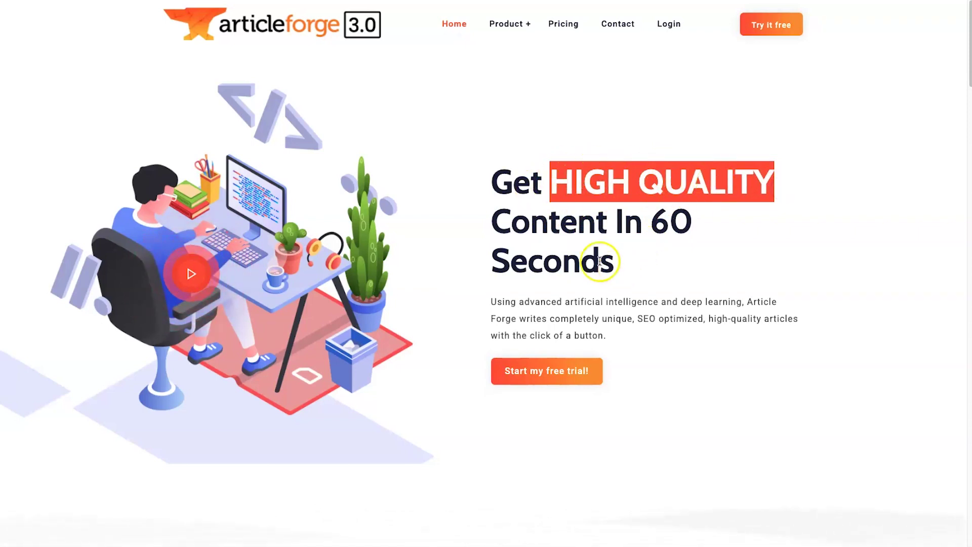
pyautogui.moveTo(624, 264); pyautogui.dragTo(614, 238)
pyautogui.click(648, 261)
pyautogui.moveTo(692, 222); pyautogui.dragTo(648, 223)
pyautogui.click(646, 263)
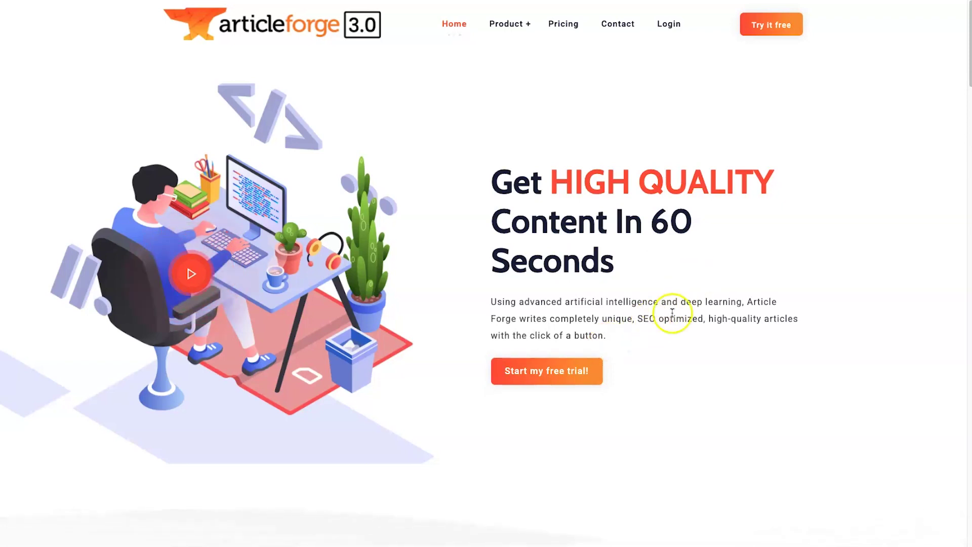
# Find the SEO Optimized Content section on the home page and highlight its heading
pyautogui.scroll(-6, 637, 329)
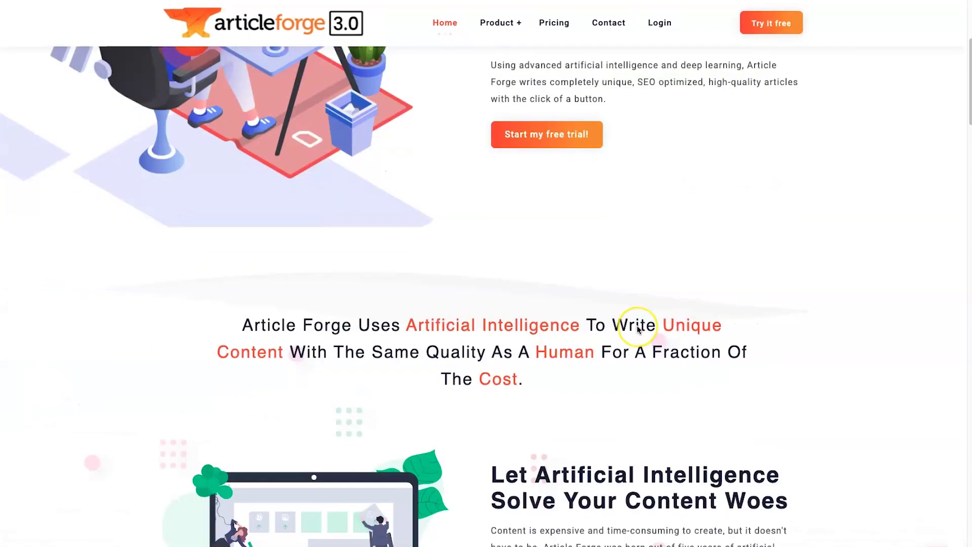
pyautogui.scroll(-13, 637, 328)
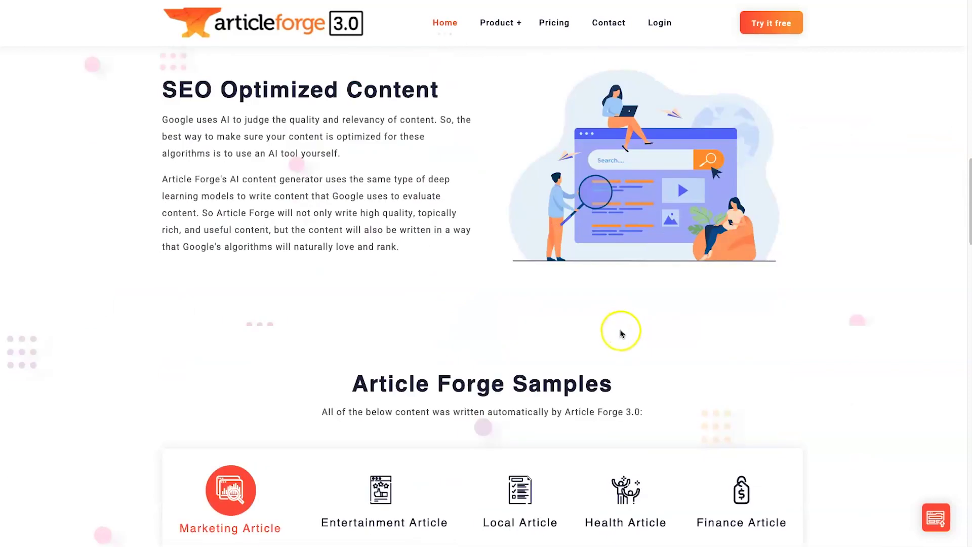
pyautogui.scroll(1, 405, 324)
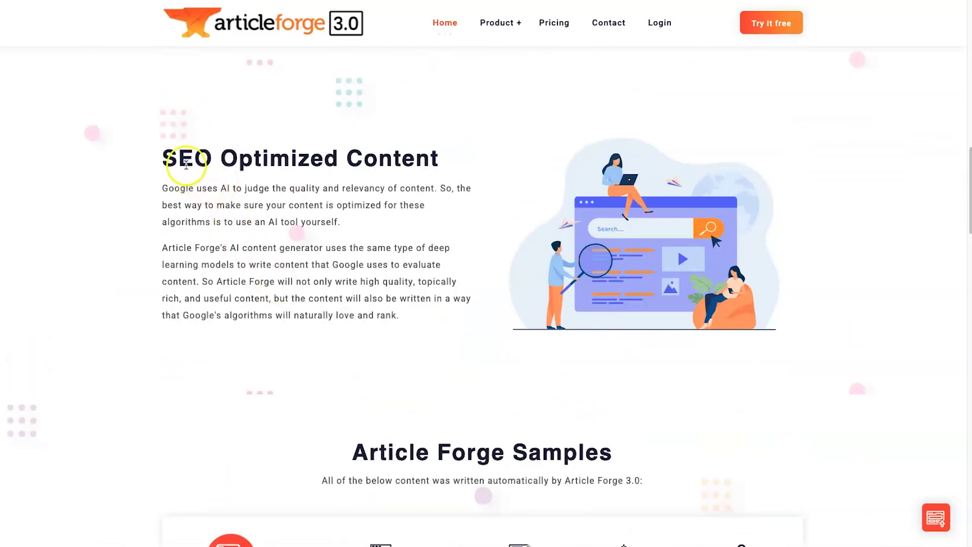
pyautogui.moveTo(155, 156); pyautogui.dragTo(433, 161)
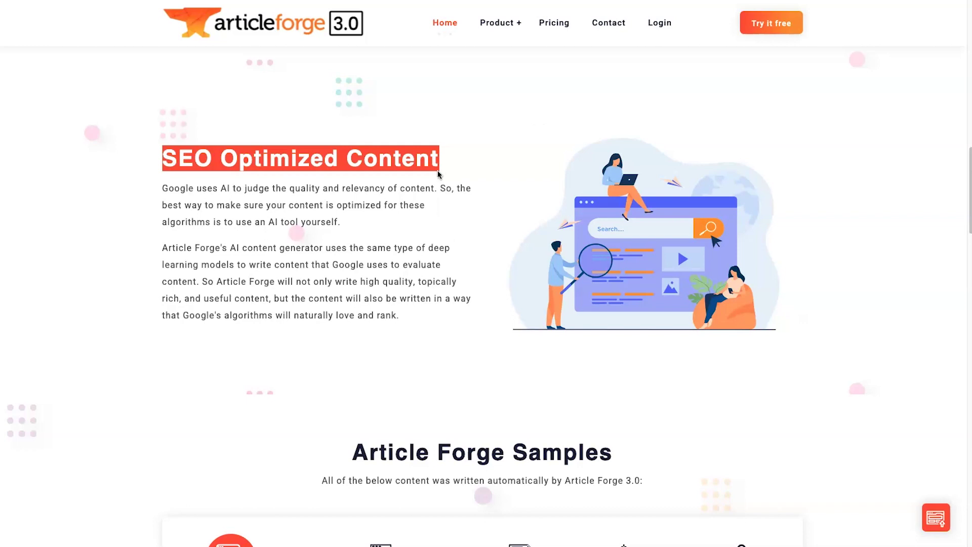
pyautogui.click(435, 171)
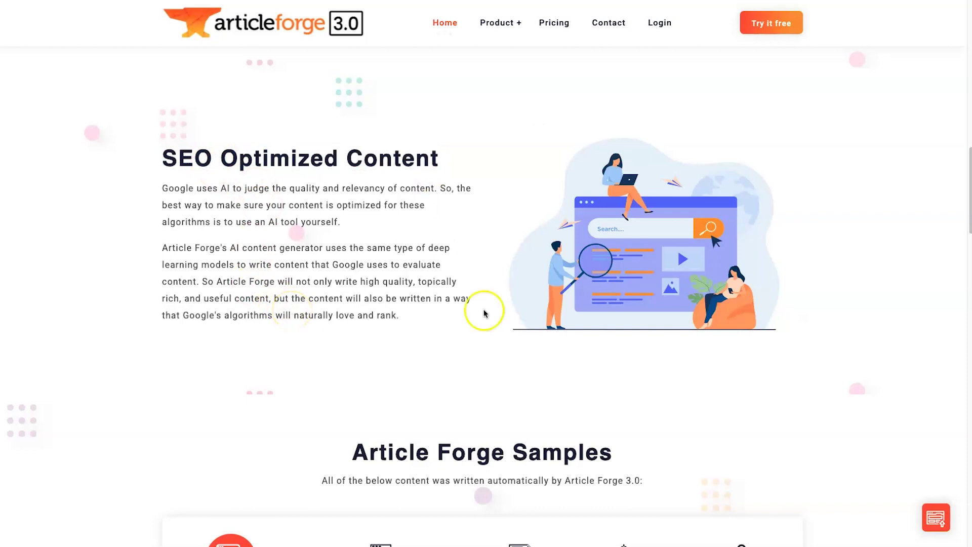
# Review the How Article Forge Works steps and the Uniqueness You Can Trust section on the home page
pyautogui.scroll(-6, 524, 330)
pyautogui.scroll(-10, 462, 262)
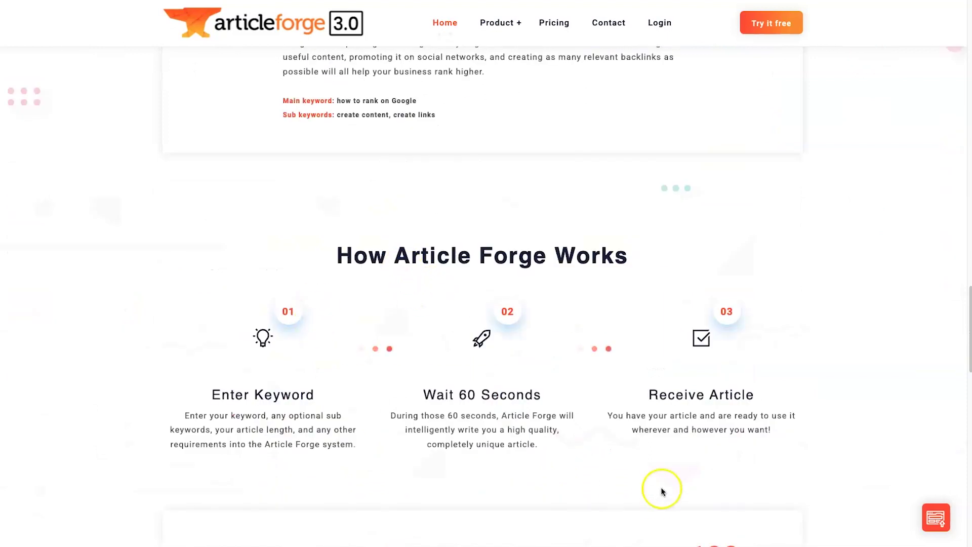
pyautogui.scroll(-1, 50, 89)
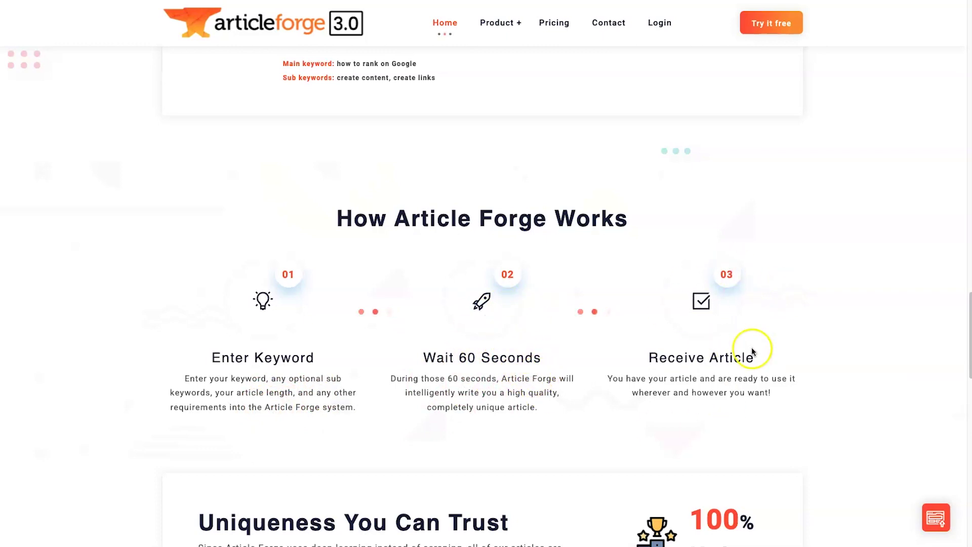
pyautogui.scroll(-6, 752, 350)
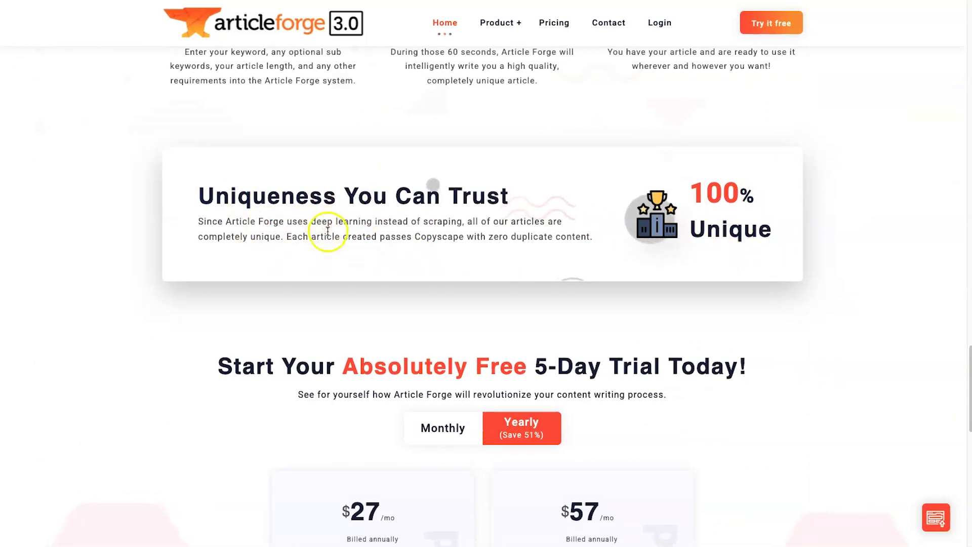
pyautogui.scroll(-2, 314, 228)
pyautogui.scroll(3, 298, 233)
pyautogui.scroll(-7, 297, 234)
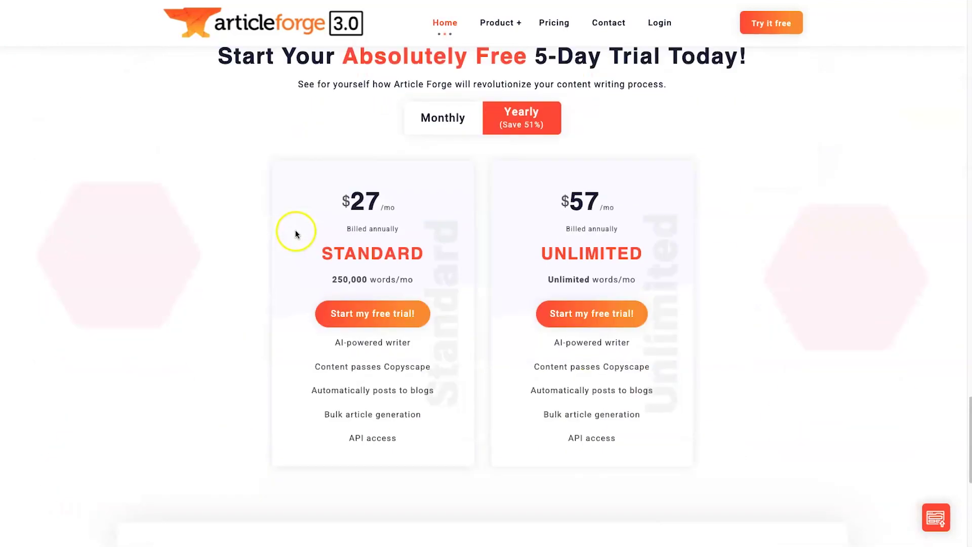
# Examine the free trial offer above the pricing plans, highlighting "5-Day Trial Today!"
pyautogui.scroll(1, 295, 230)
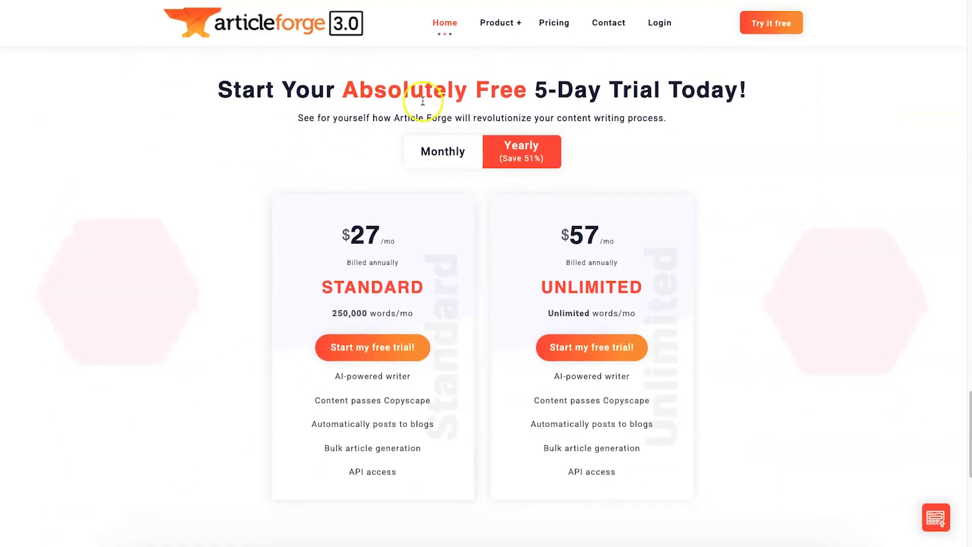
pyautogui.moveTo(536, 91); pyautogui.dragTo(765, 91)
pyautogui.click(769, 93)
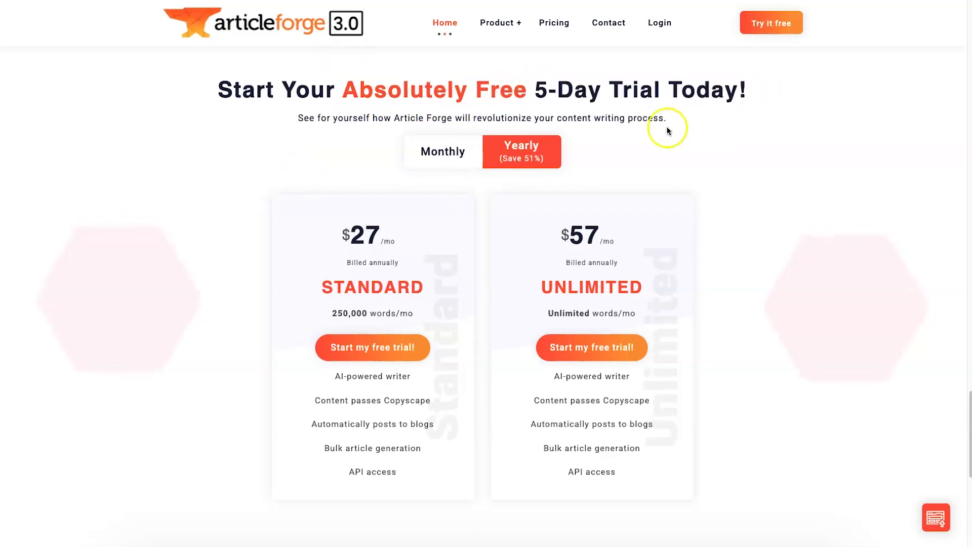
pyautogui.moveTo(786, 93); pyautogui.dragTo(530, 91)
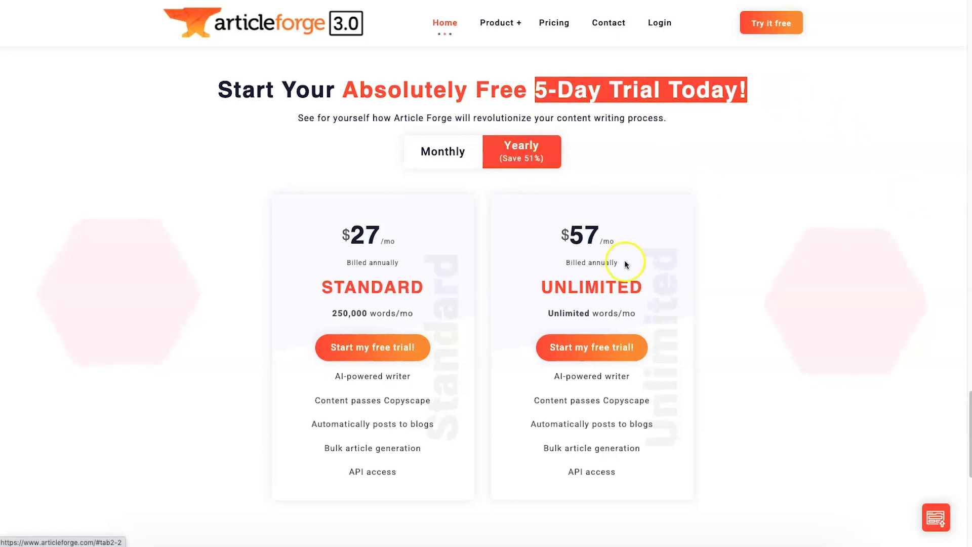
pyautogui.click(591, 78)
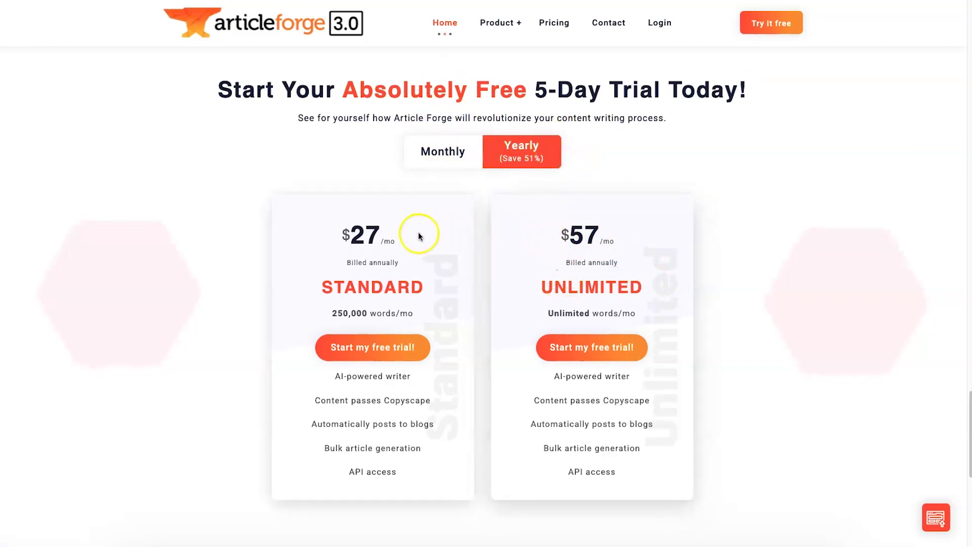
# Examine the monthly word allowance of the Standard plan and the feature list of the Unlimited plan under yearly billing
pyautogui.moveTo(332, 313); pyautogui.dragTo(418, 312)
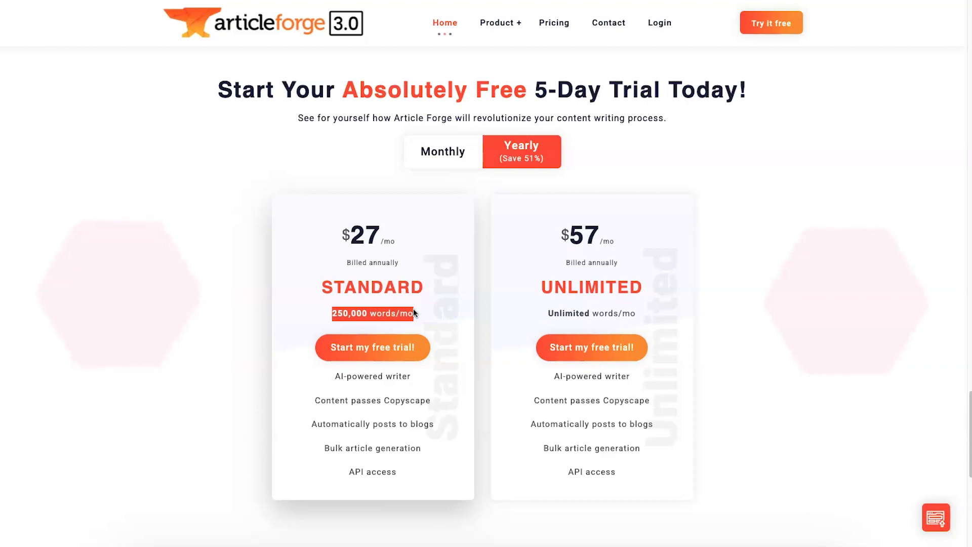
pyautogui.click(412, 313)
pyautogui.moveTo(332, 315); pyautogui.dragTo(399, 324)
pyautogui.click(433, 308)
pyautogui.click(430, 310)
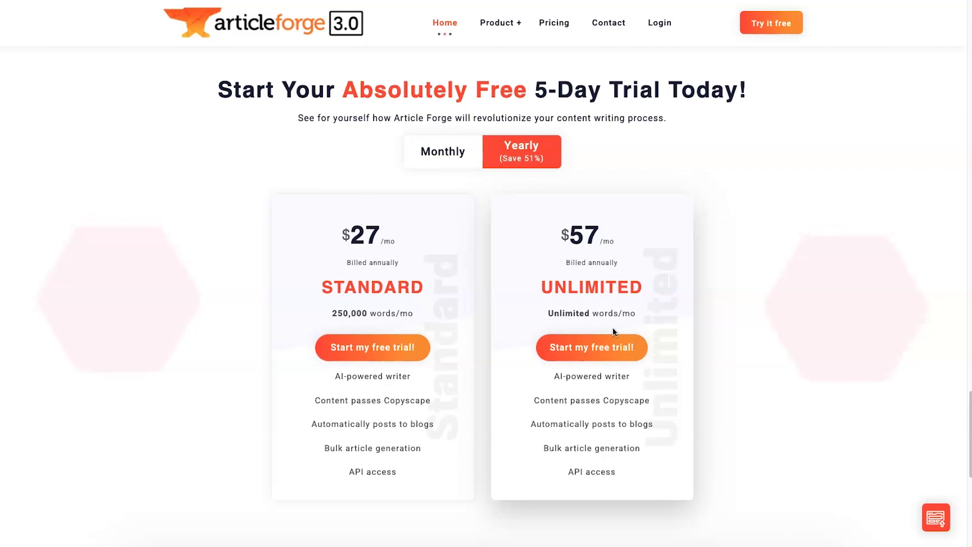
pyautogui.tripleClick(583, 440)
pyautogui.click(579, 460)
# Compare the plan prices under monthly and yearly billing, leaving the pricing set to Monthly
pyautogui.click(456, 156)
pyautogui.moveTo(287, 238); pyautogui.dragTo(416, 241)
pyautogui.click(418, 242)
pyautogui.click(336, 310)
pyautogui.click(523, 151)
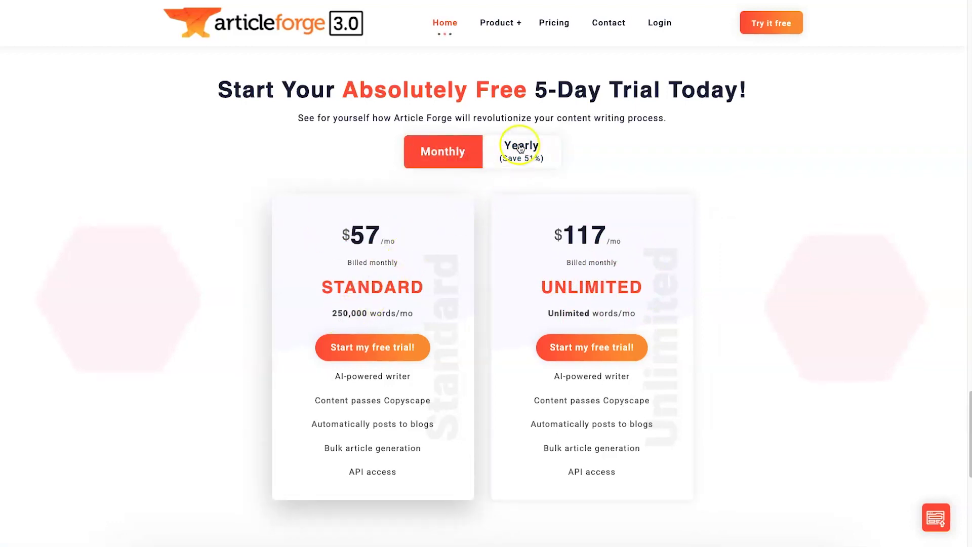
pyautogui.click(456, 152)
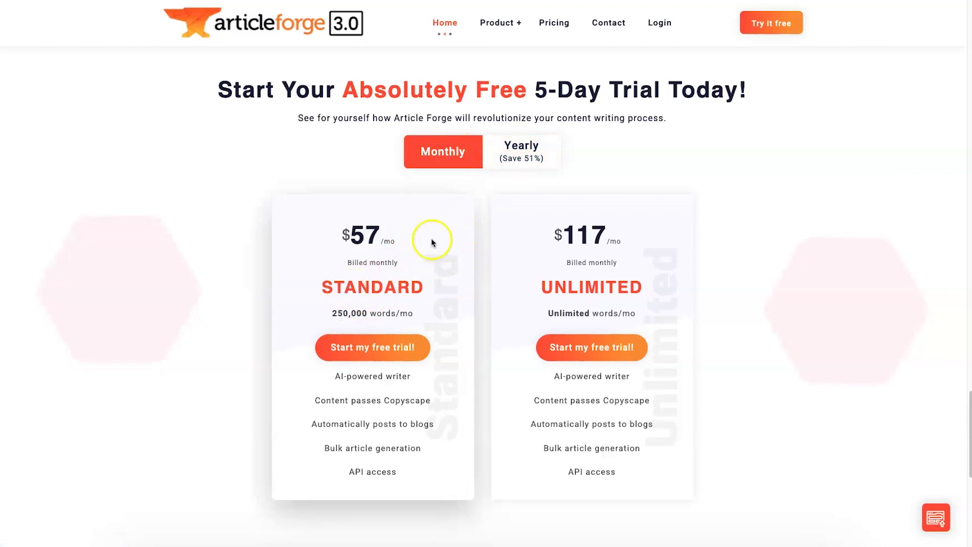
# Highlight the 5-day trial offer once more and return to the beginning of the home page
pyautogui.moveTo(540, 85); pyautogui.dragTo(750, 88)
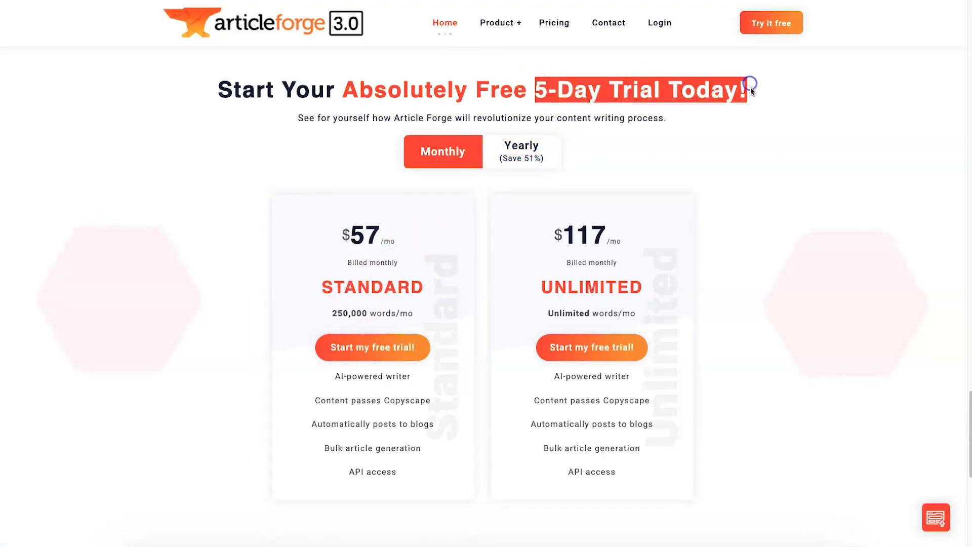
pyautogui.click(752, 141)
pyautogui.scroll(15, 274, 145)
pyautogui.scroll(10, 273, 144)
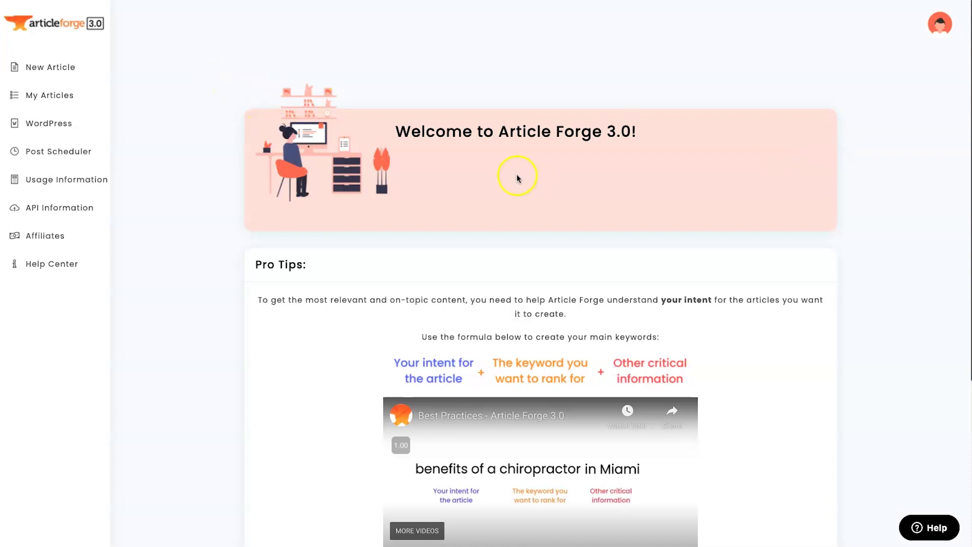
# Read the Pro Tips on the dashboard, including the formula for building main keywords
pyautogui.scroll(-1, 514, 177)
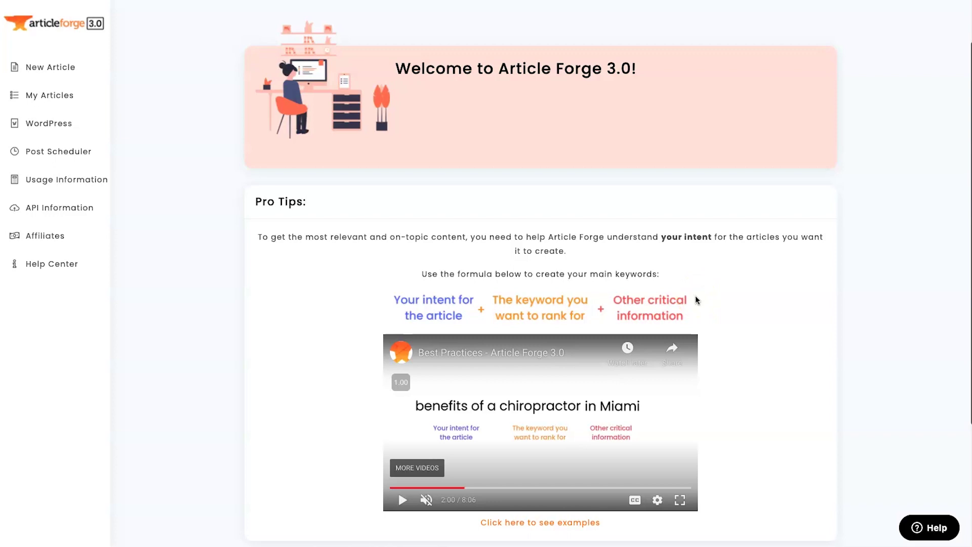
pyautogui.scroll(-1, 456, 390)
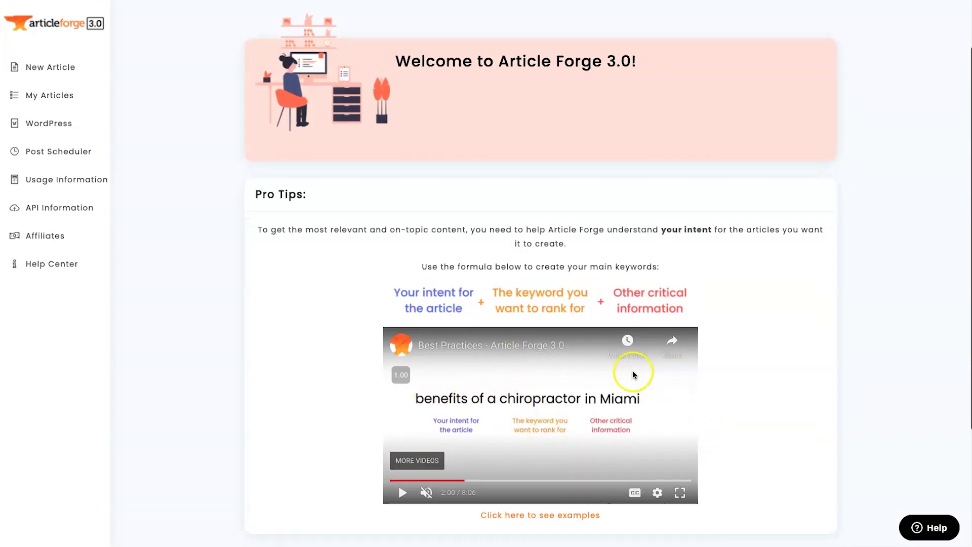
pyautogui.scroll(3, 278, 405)
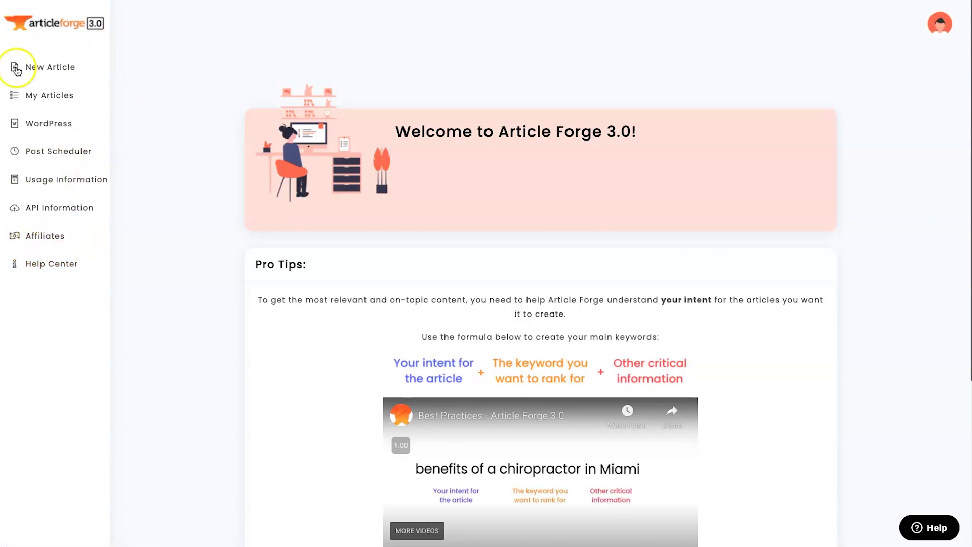
# Start a new article with the keyword "What is a CoWorking Space" and check the topic of the previous query
pyautogui.click(36, 66)
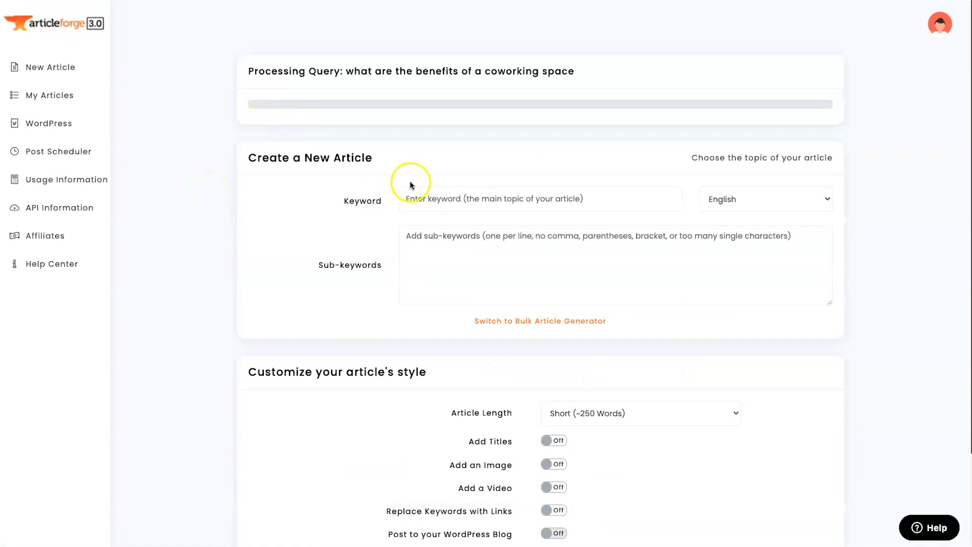
pyautogui.click(413, 200)
pyautogui.click(421, 258)
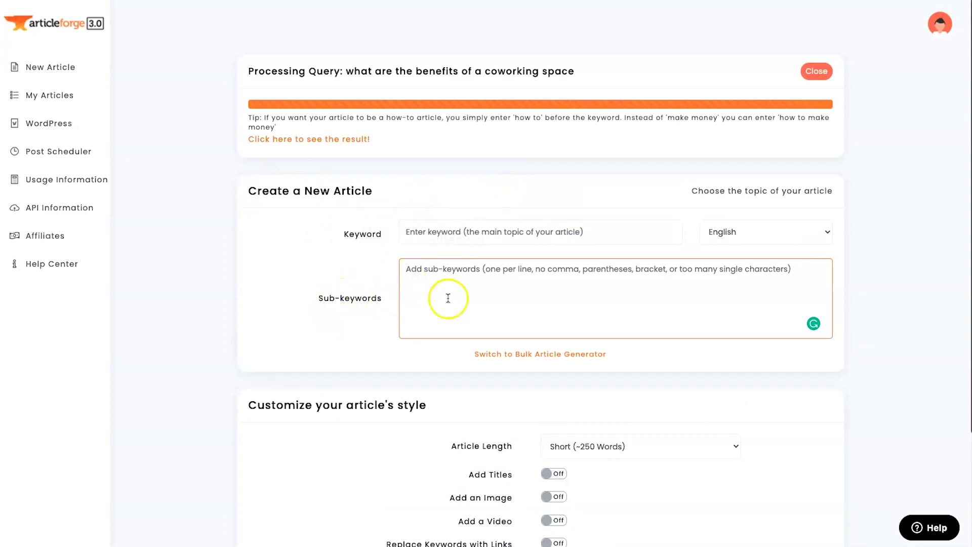
pyautogui.scroll(-1, 334, 287)
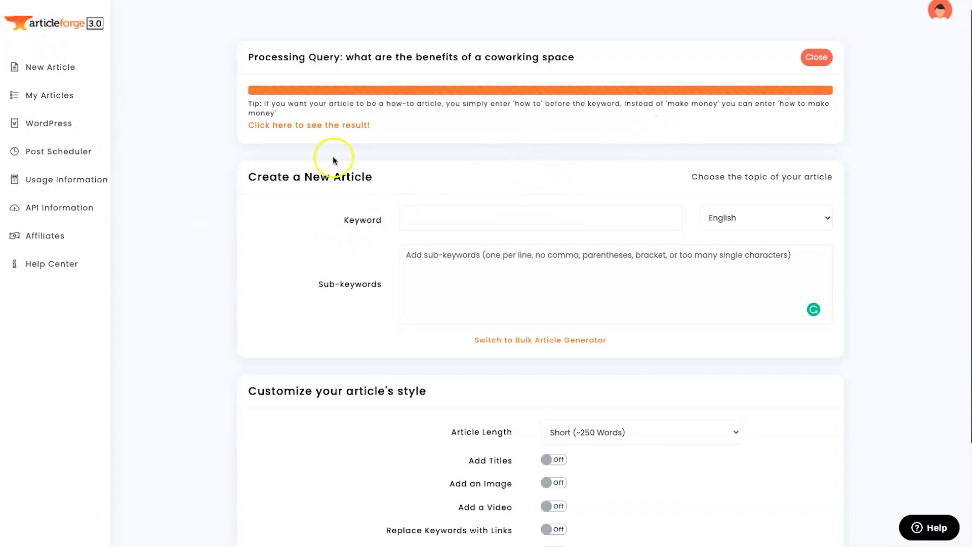
pyautogui.click(451, 217)
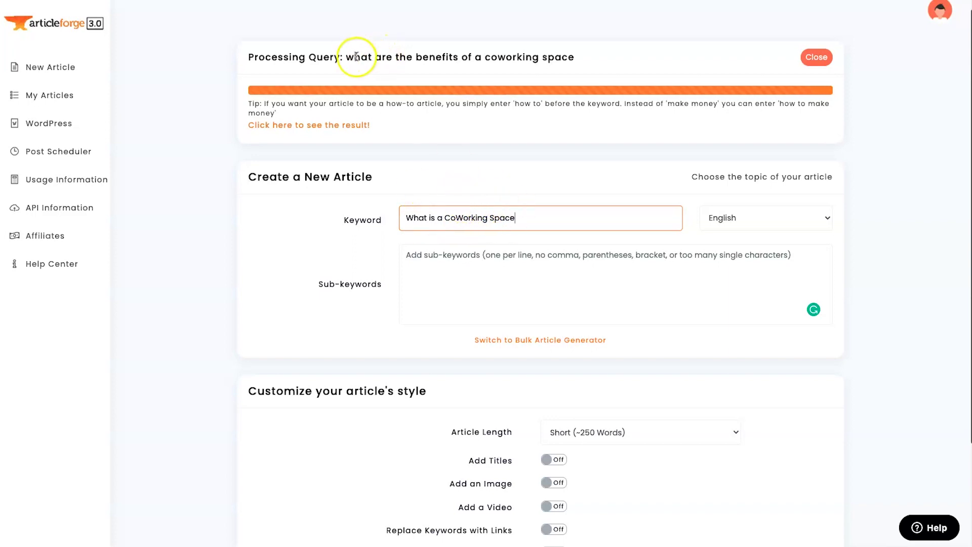
pyautogui.moveTo(347, 55); pyautogui.dragTo(576, 57)
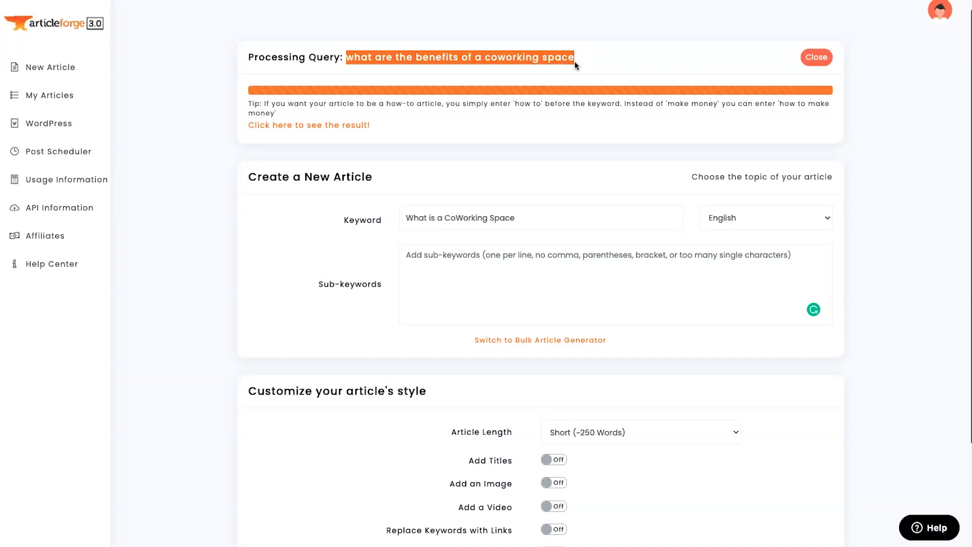
pyautogui.click(562, 261)
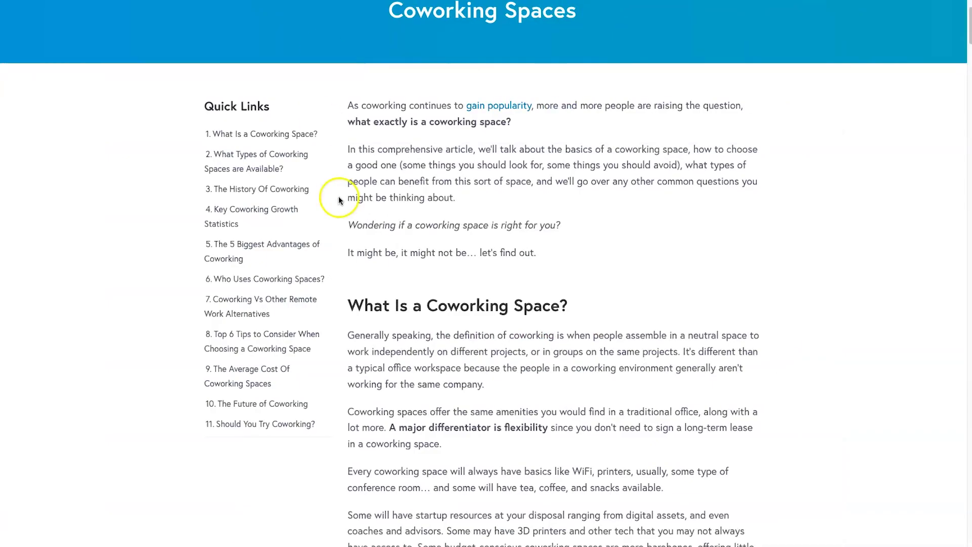
# Switch to the reference article on coworking spaces and review its Quick Links for subtopic ideas
pyautogui.scroll(2, 487, 225)
pyautogui.scroll(-2, 482, 264)
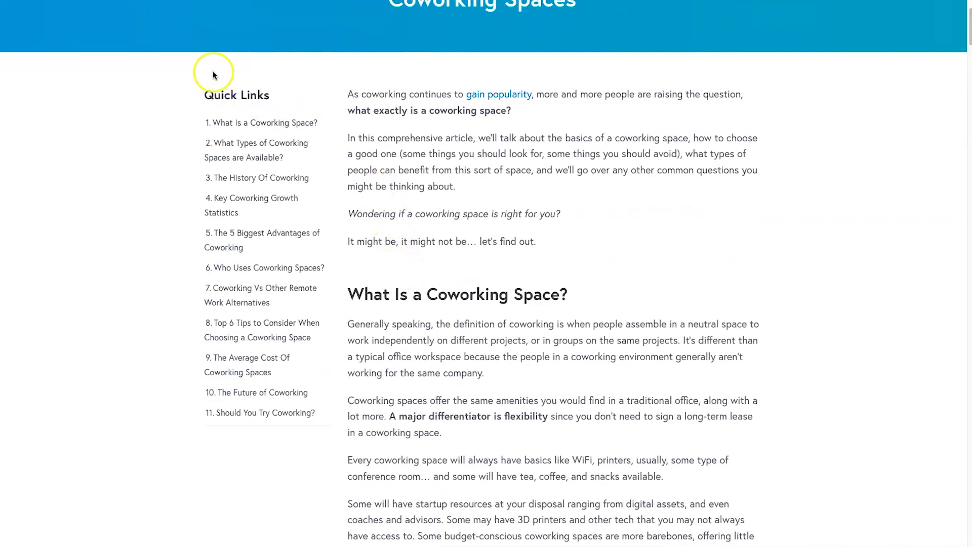
pyautogui.scroll(2, 223, 72)
pyautogui.scroll(-2, 277, 152)
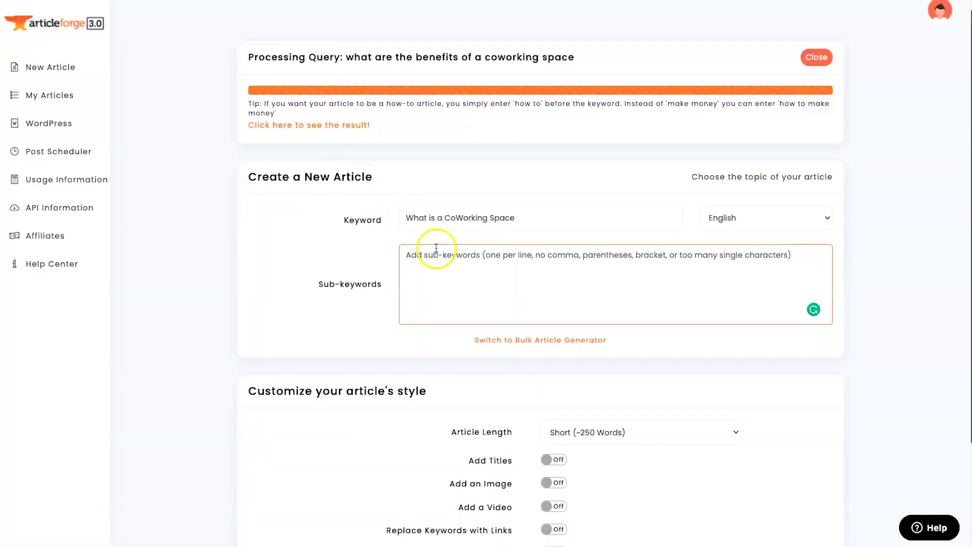
# Add the sub-keywords Types of CoWorking Spaces, Who uses CoWorking spaces, The average cost of CoWorking Spaces, The future of coworking, and Biggest 5 advantages of CoWorking
pyautogui.write('Ty')
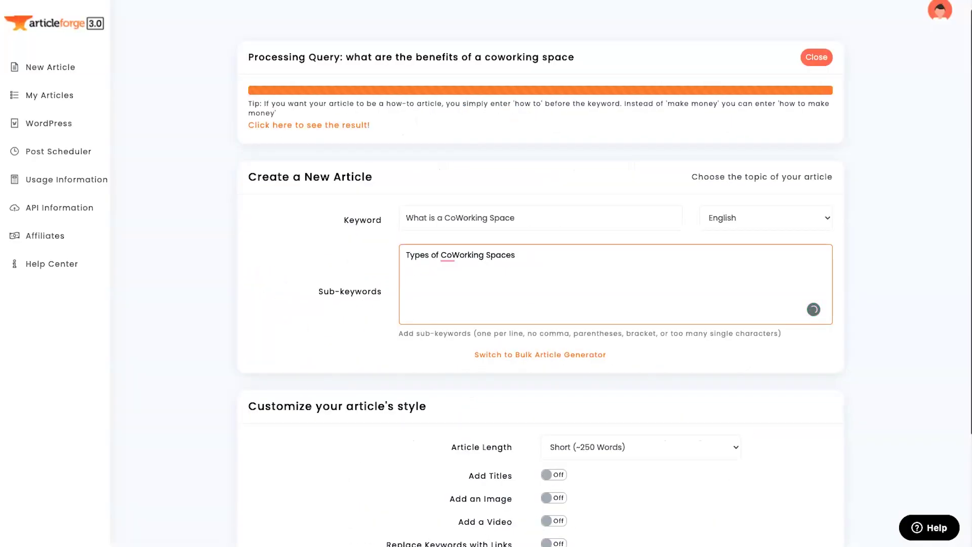
pyautogui.write('Who')
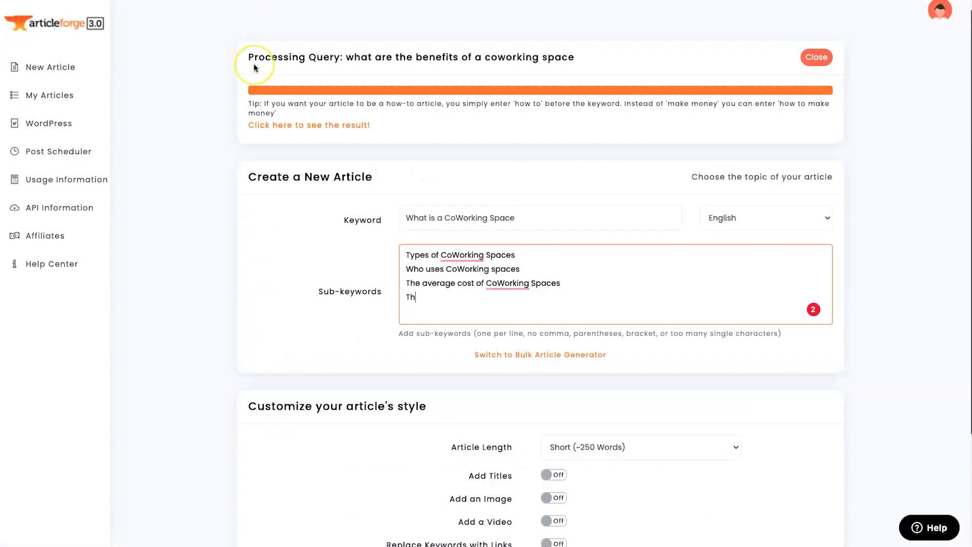
pyautogui.write('e future of coworking')
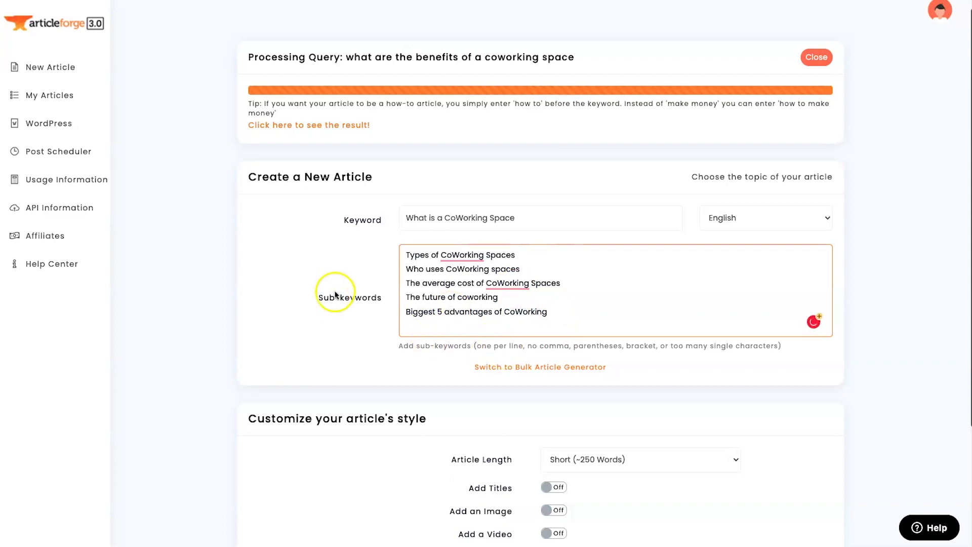
# Set the new article's length to Long (~750 Words)
pyautogui.moveTo(592, 325); pyautogui.dragTo(360, 265)
pyautogui.click(355, 265)
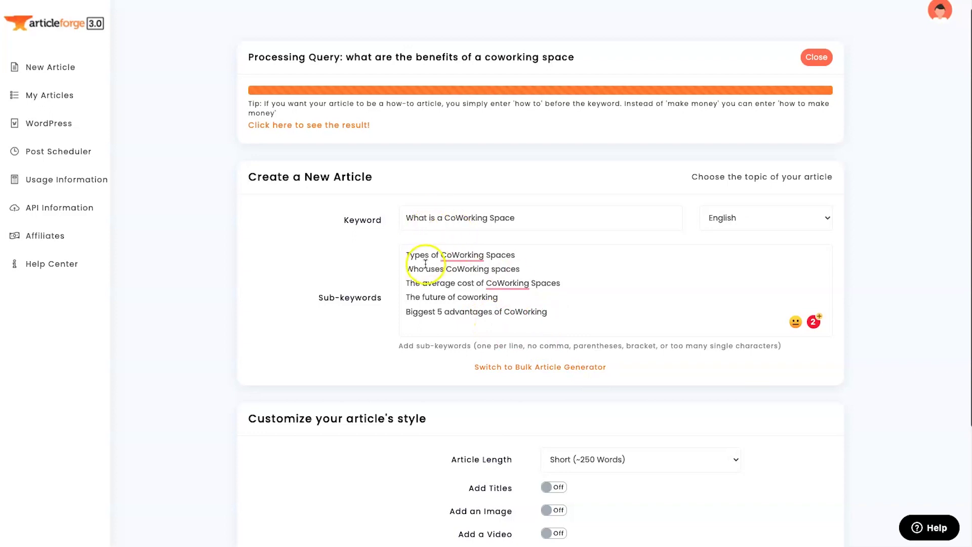
pyautogui.scroll(-3, 538, 328)
pyautogui.click(572, 300)
pyautogui.click(762, 315)
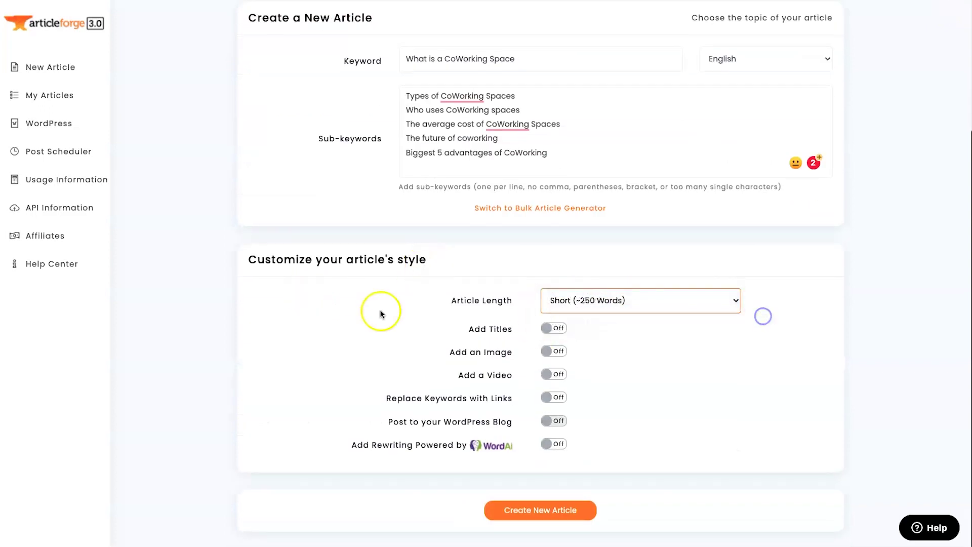
pyautogui.moveTo(399, 272); pyautogui.dragTo(258, 270)
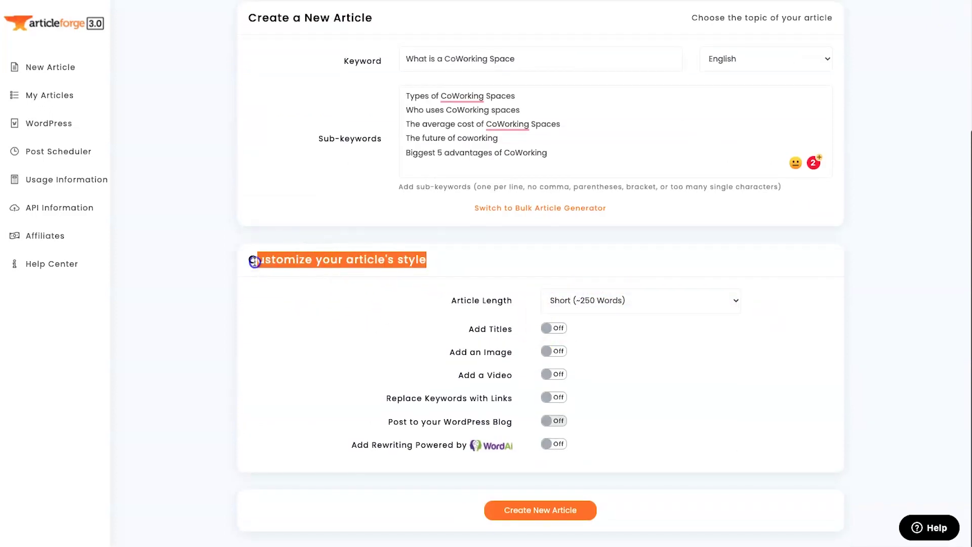
pyautogui.click(452, 259)
pyautogui.click(653, 301)
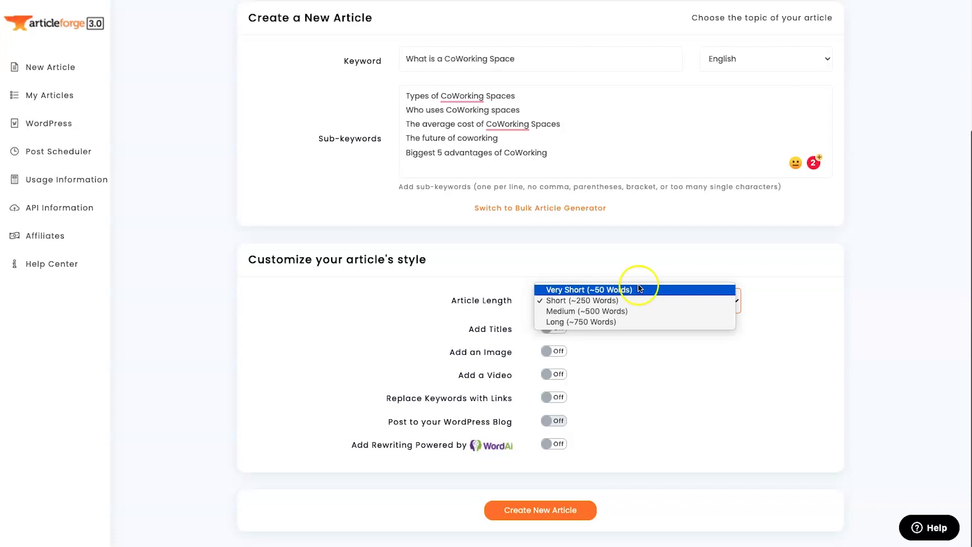
pyautogui.click(613, 322)
pyautogui.click(654, 344)
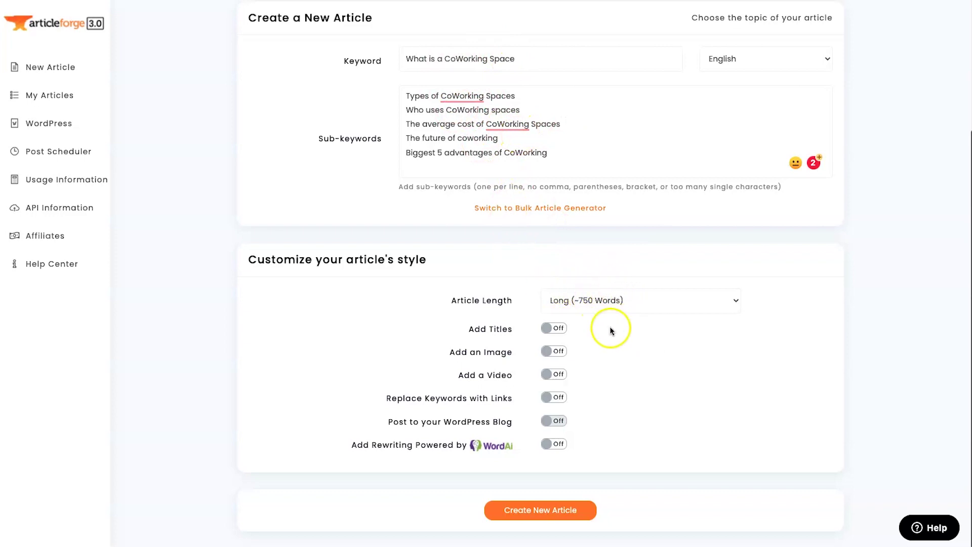
# Enable adding titles, an image and a video to the article
pyautogui.click(554, 328)
pyautogui.click(556, 351)
pyautogui.click(557, 374)
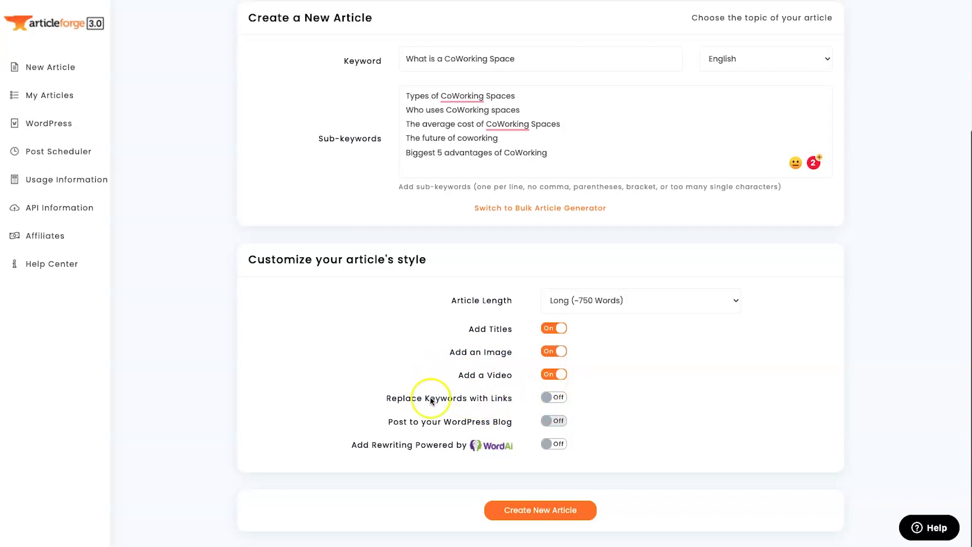
# Inspect the keyword link replacement settings, leaving that option off, and review the WordPress posting and WordAi rewriting options
pyautogui.click(555, 398)
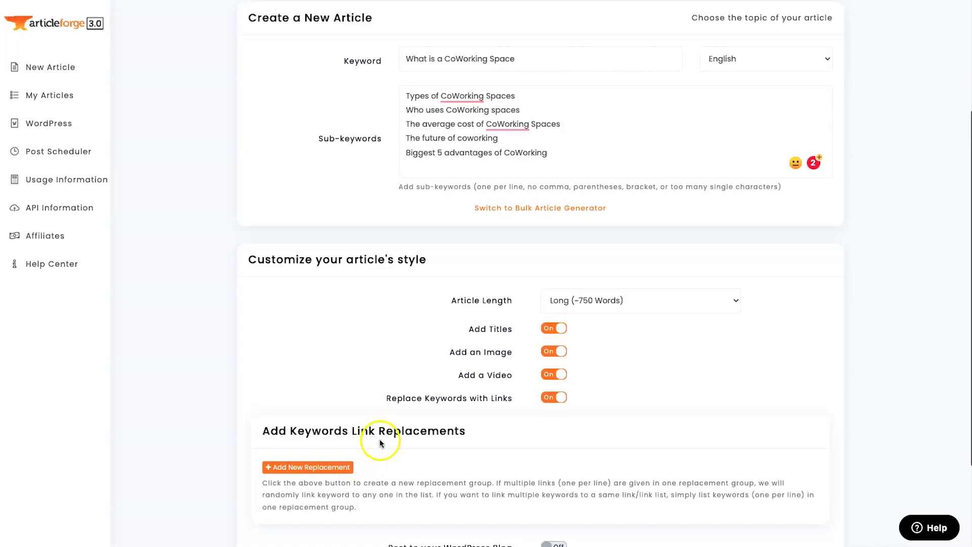
pyautogui.click(553, 397)
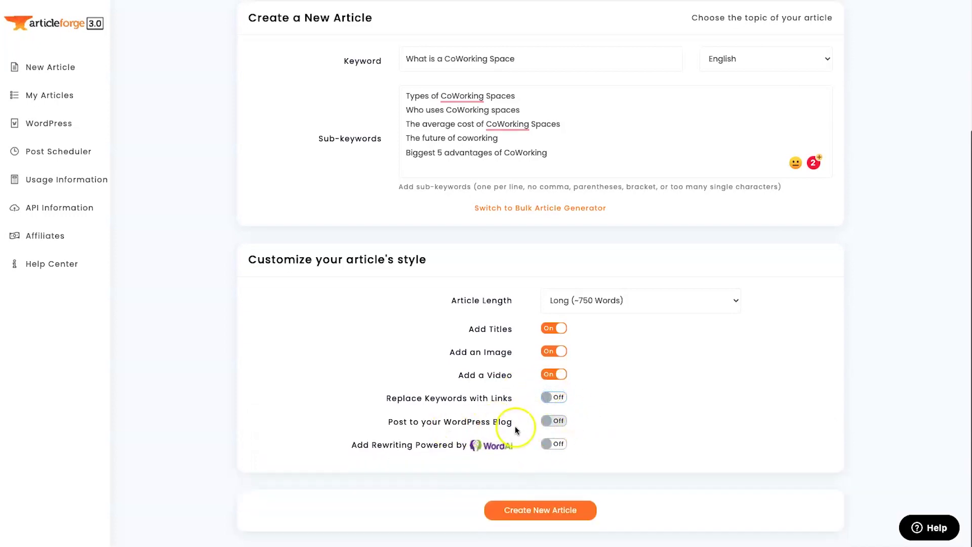
pyautogui.moveTo(513, 422); pyautogui.dragTo(388, 421)
pyautogui.click(393, 421)
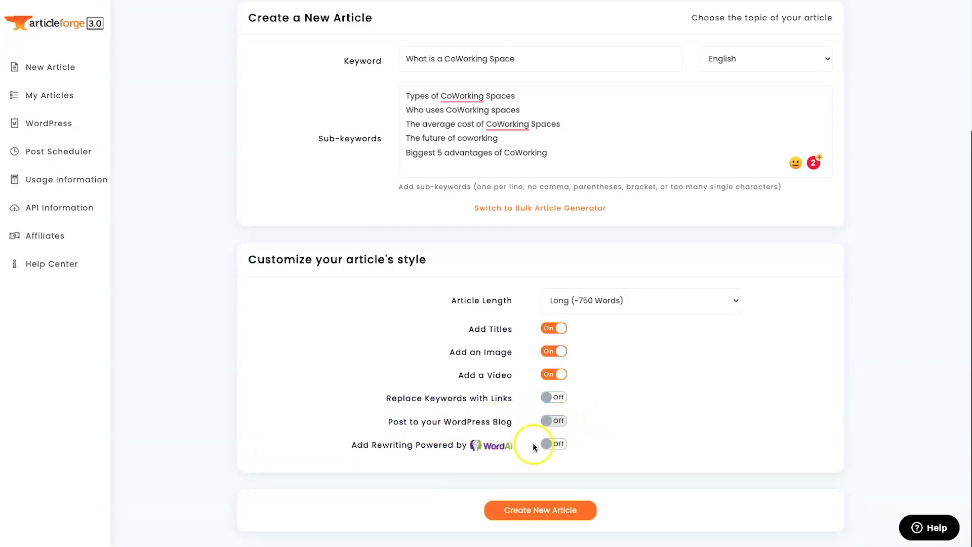
pyautogui.moveTo(498, 448); pyautogui.dragTo(471, 448)
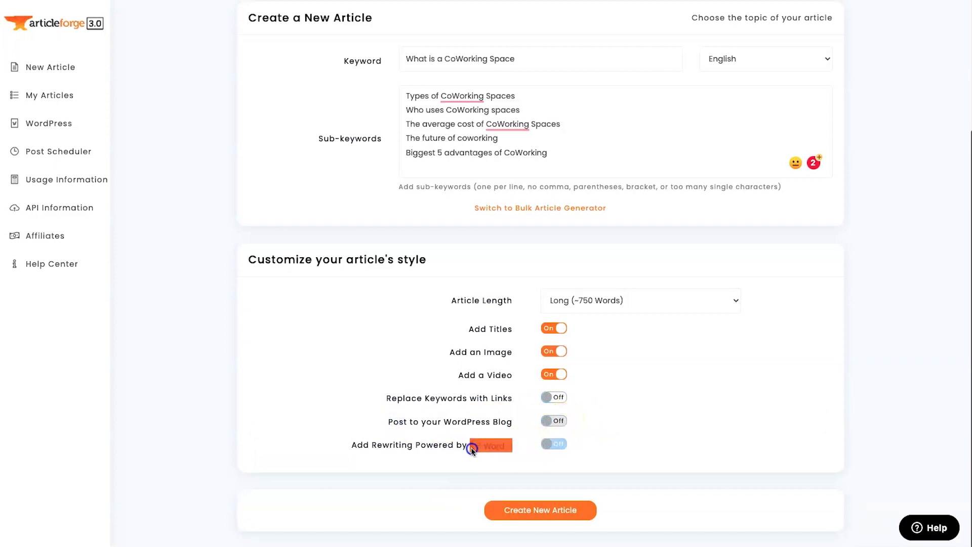
pyautogui.click(538, 470)
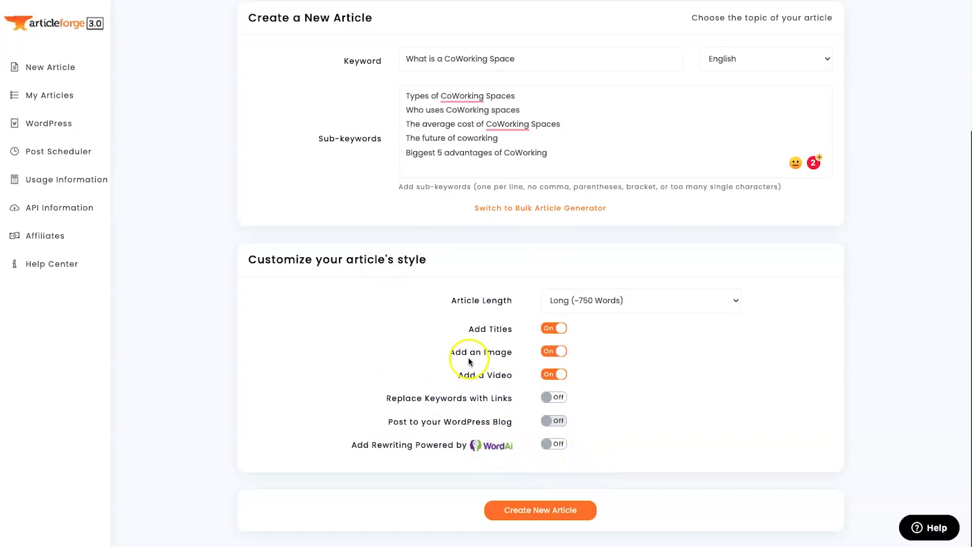
# Check the entered keyword and sub-keywords, and create the new article
pyautogui.scroll(3, 593, 362)
pyautogui.scroll(-2, 716, 369)
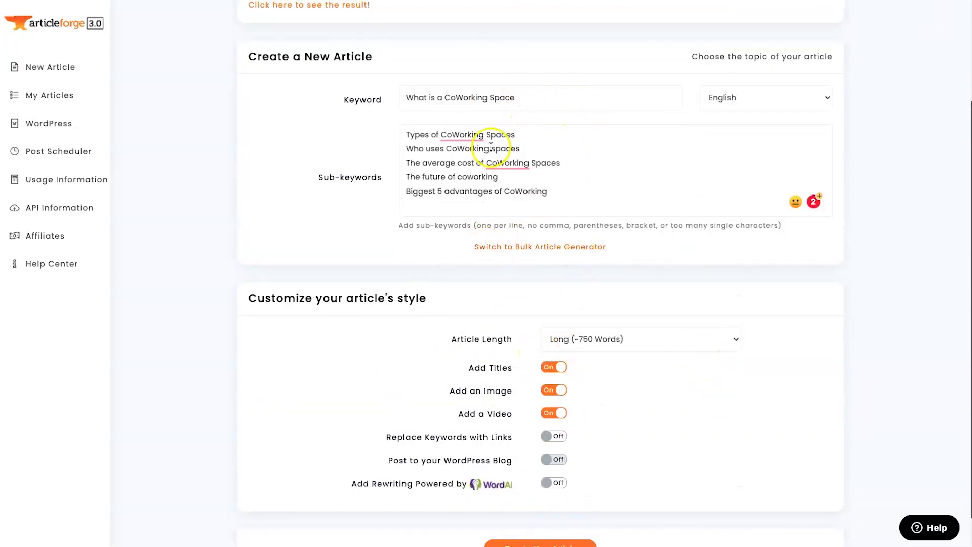
pyautogui.scroll(-1, 655, 298)
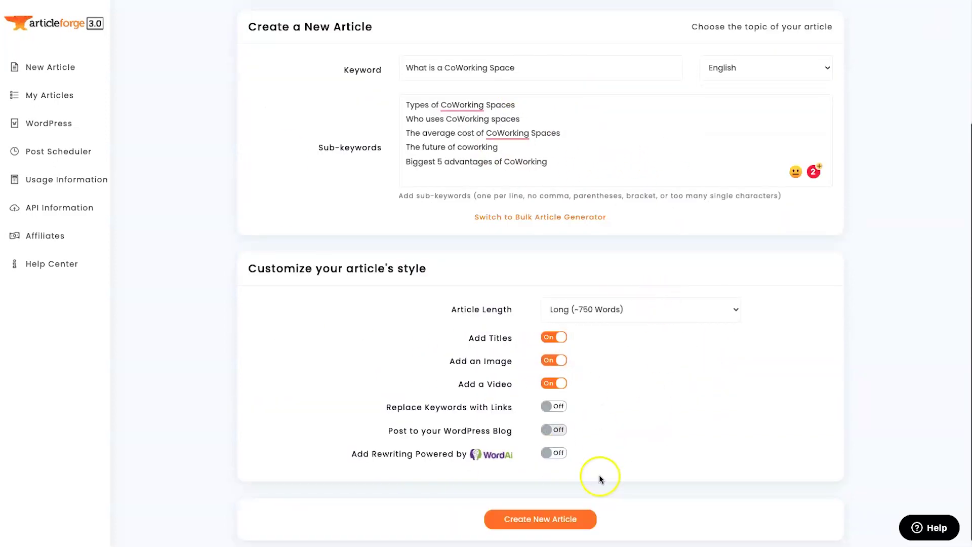
pyautogui.click(552, 521)
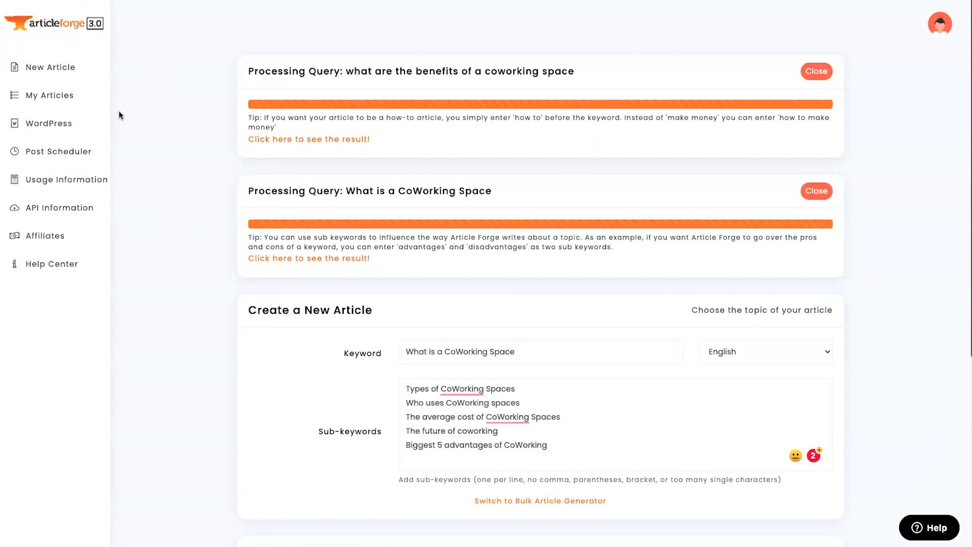
# Open the generated result of the "What is a CoWorking Space" query
pyautogui.click(174, 226)
pyautogui.click(324, 261)
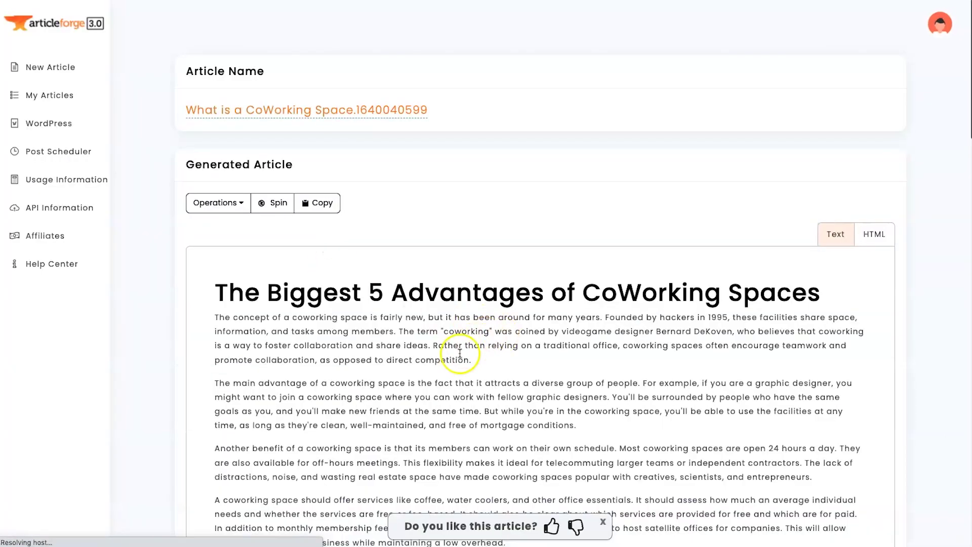
pyautogui.scroll(-2, 456, 350)
pyautogui.scroll(2, 419, 322)
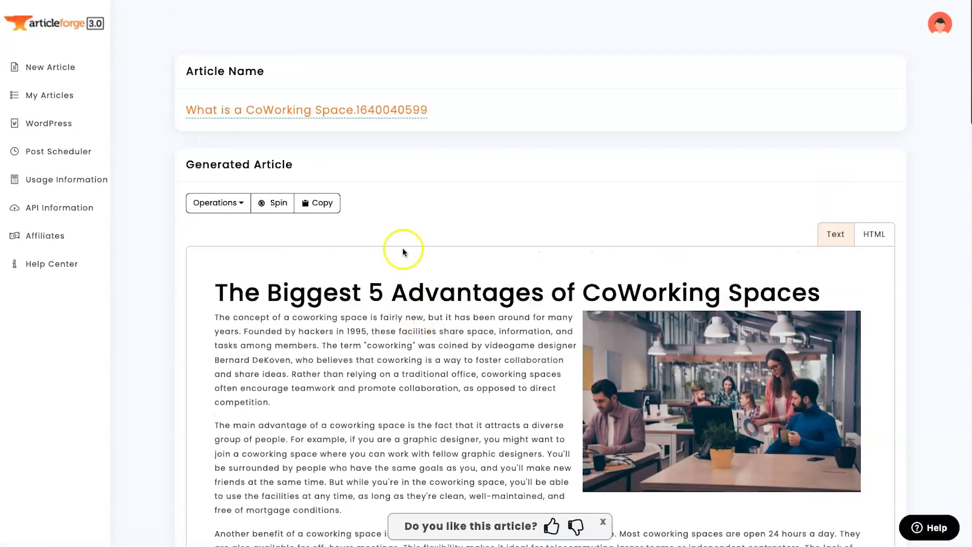
# Look over the article's export, Spin and Copy operations and its HTML version, and return to the text version
pyautogui.click(241, 203)
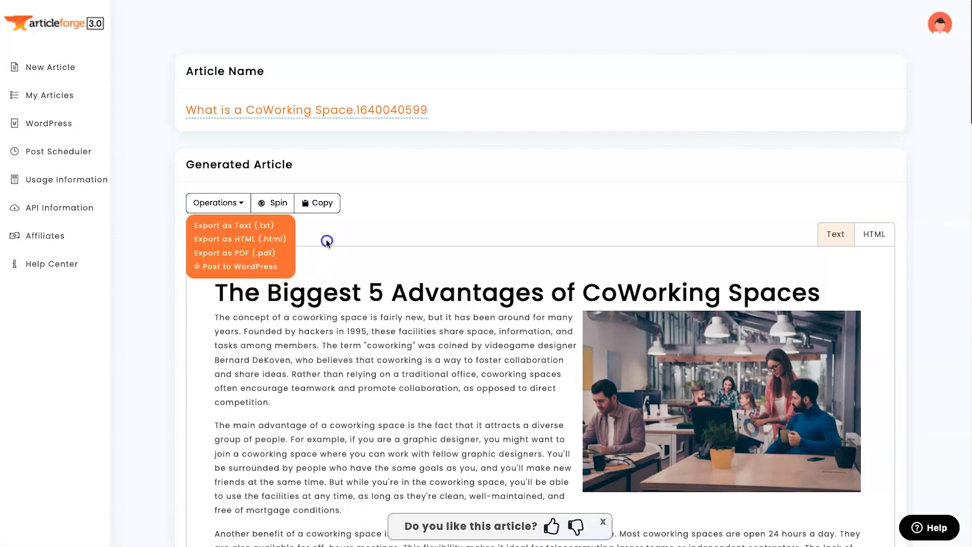
pyautogui.click(273, 203)
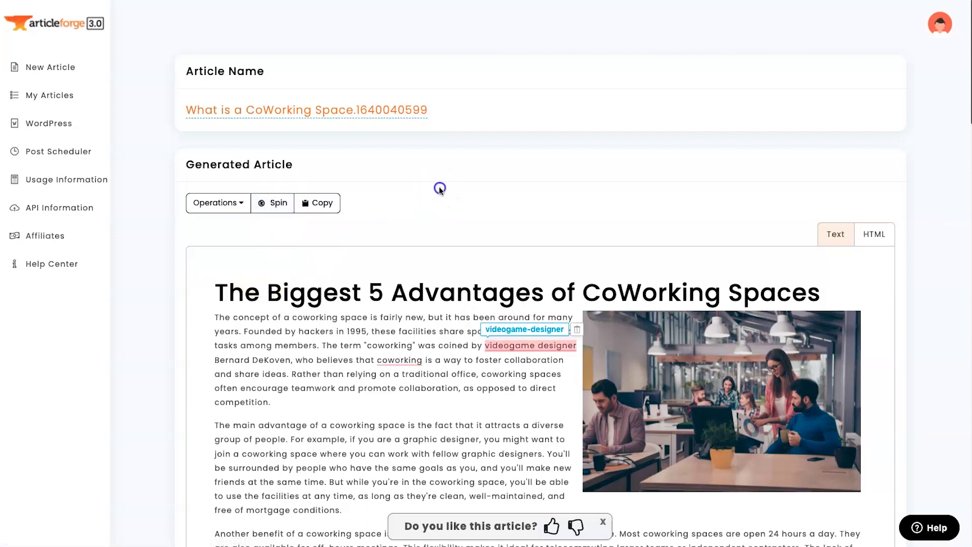
pyautogui.click(319, 203)
pyautogui.click(871, 234)
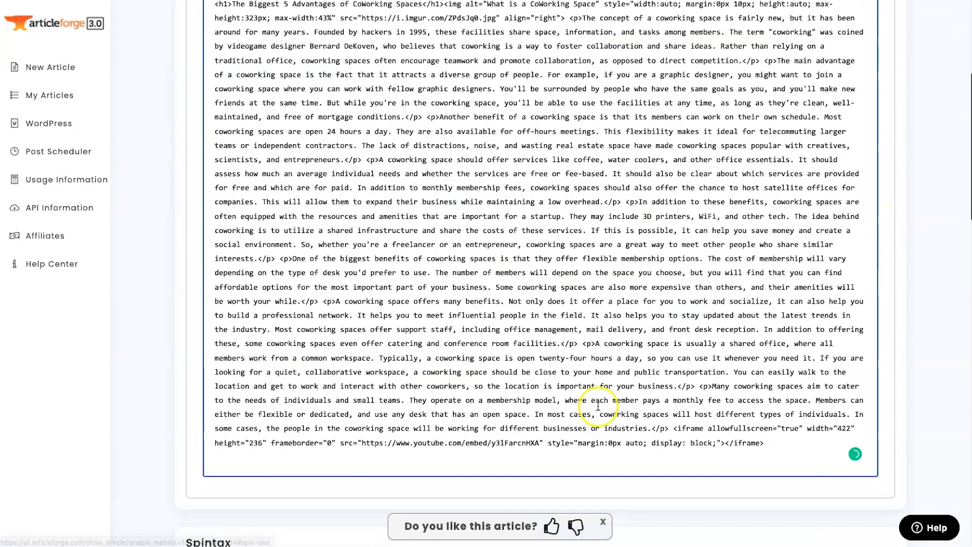
pyautogui.click(819, 235)
# Read through the generated article, comparing its title and opening paragraph with the article name
pyautogui.scroll(-10, 643, 284)
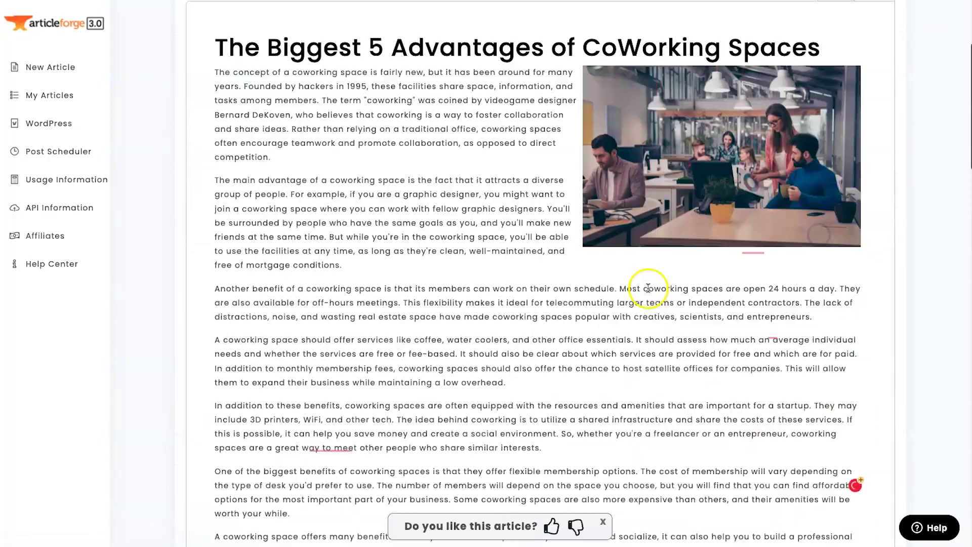
pyautogui.scroll(8, 611, 290)
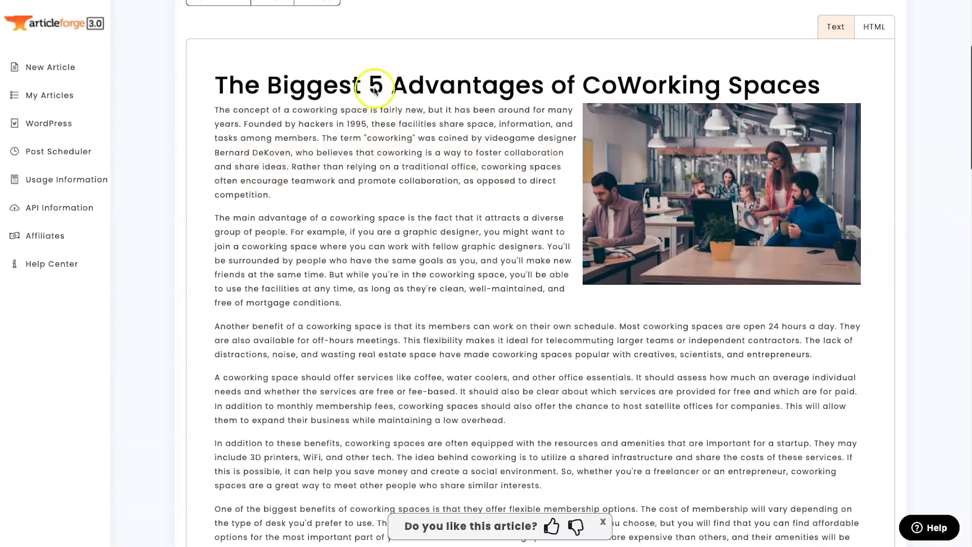
pyautogui.moveTo(344, 181); pyautogui.dragTo(219, 117)
pyautogui.click(218, 116)
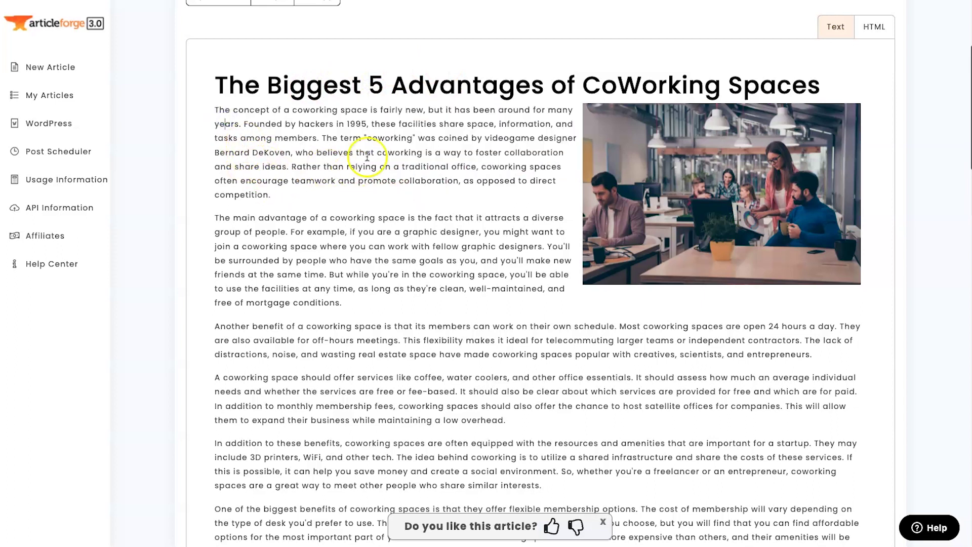
pyautogui.moveTo(342, 198); pyautogui.dragTo(215, 115)
pyautogui.click(229, 111)
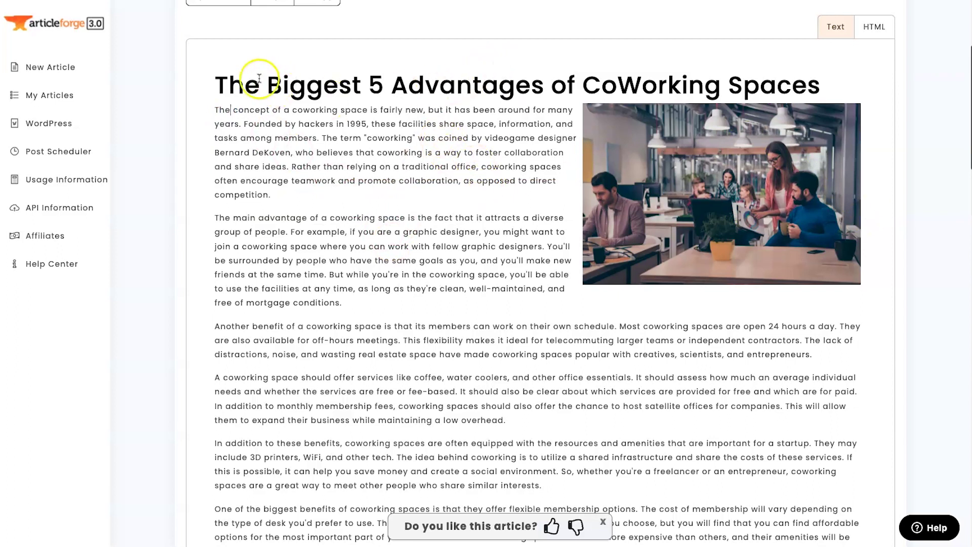
pyautogui.moveTo(216, 77); pyautogui.dragTo(810, 77)
pyautogui.scroll(-5, 716, 130)
pyautogui.scroll(6, 701, 130)
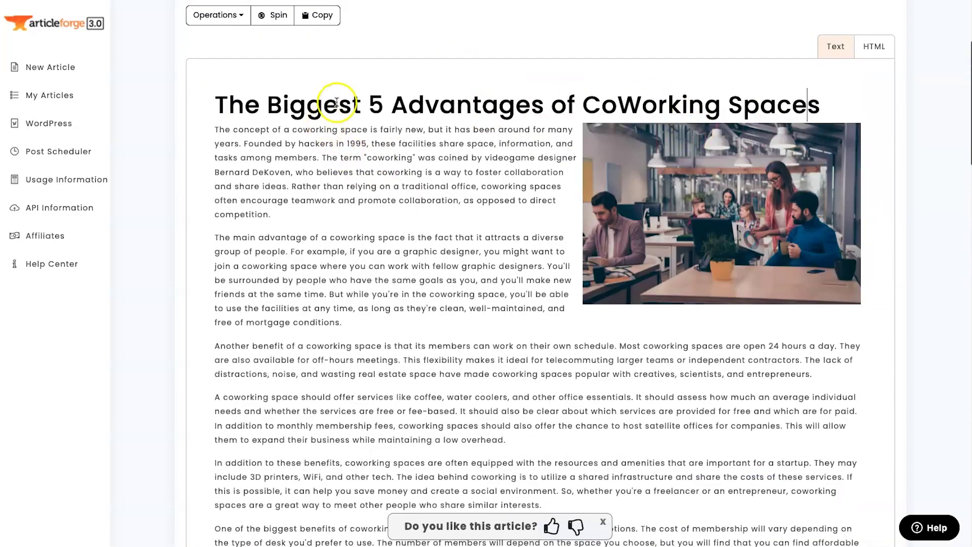
pyautogui.scroll(2, 272, 105)
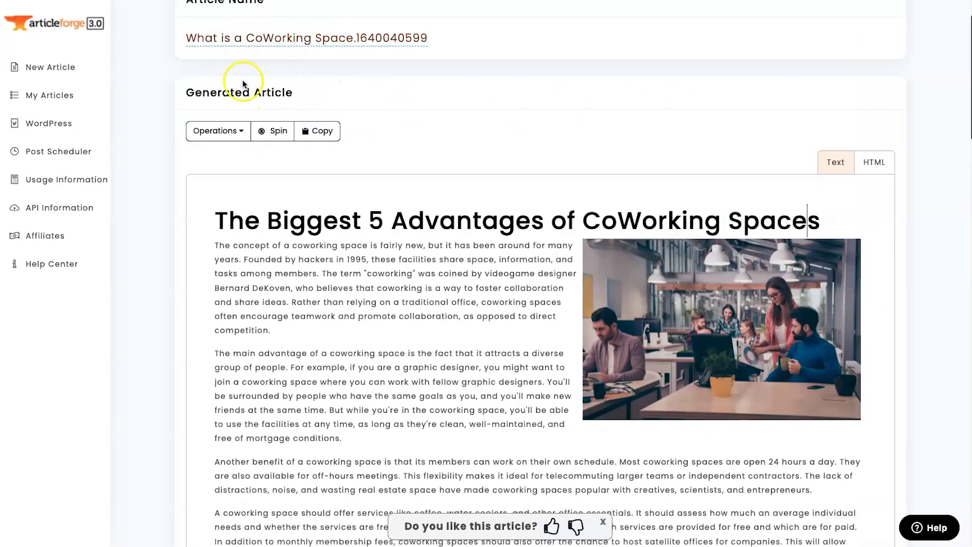
pyautogui.scroll(-2, 317, 266)
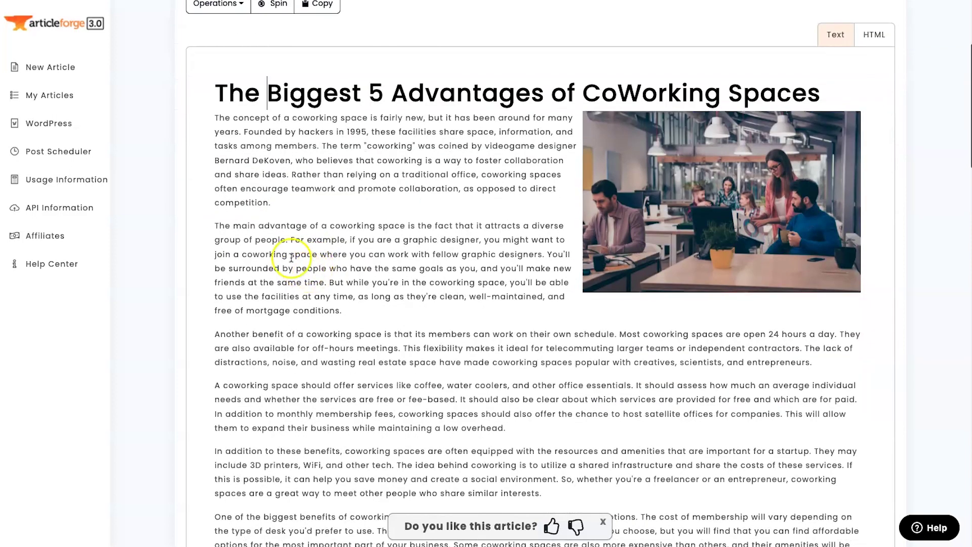
# Try bold formatting on the words about the advantage of coworking in the second paragraph, and undo it
pyautogui.moveTo(264, 226); pyautogui.dragTo(388, 226)
pyautogui.click(354, 245)
pyautogui.click(311, 308)
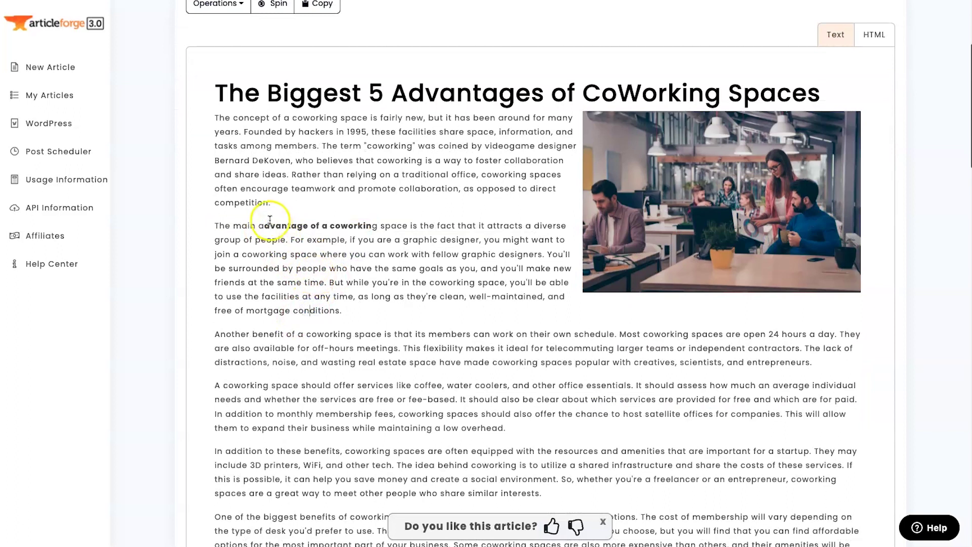
pyautogui.hotkey('ctrl', 'z')
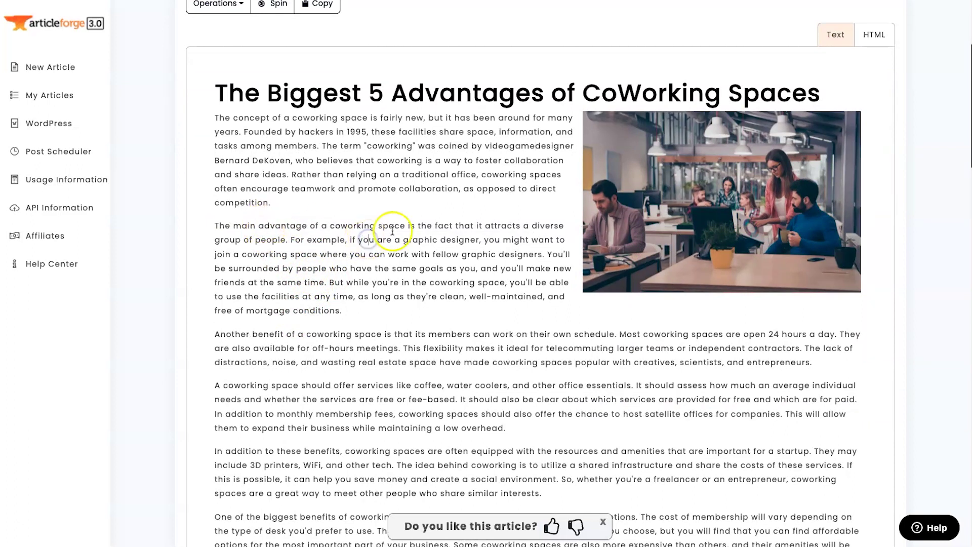
# Dismiss the prompt asking for feedback on the generated article
pyautogui.scroll(-2, 385, 243)
pyautogui.scroll(5, 374, 257)
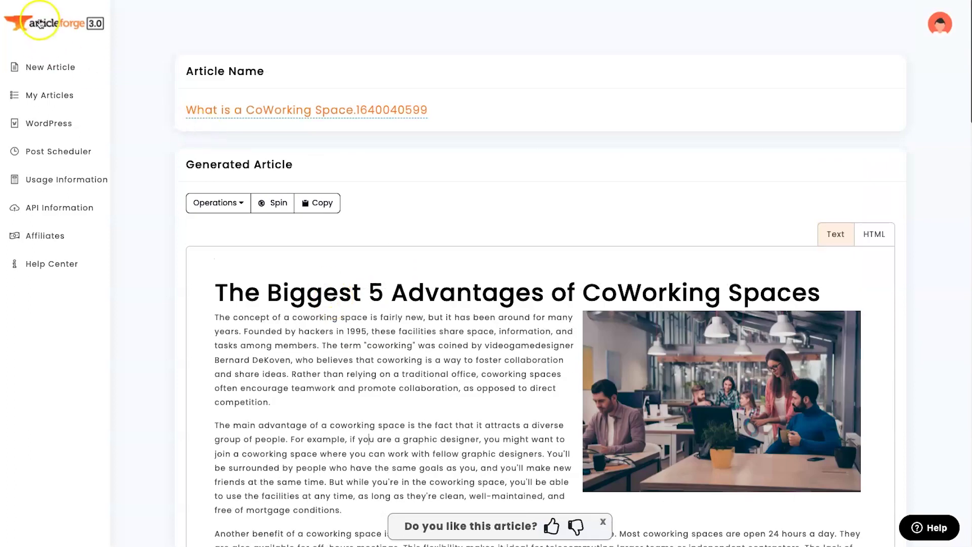
pyautogui.scroll(-3, 300, 327)
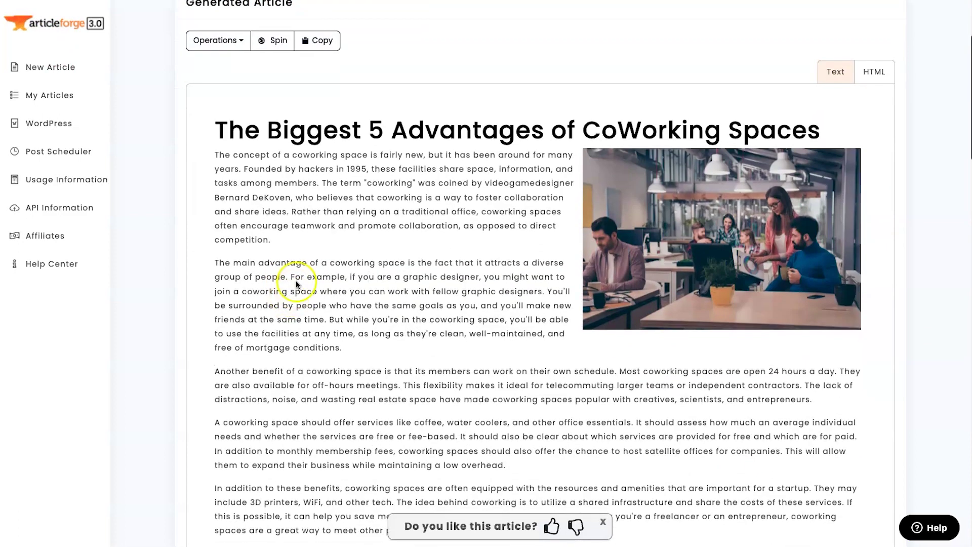
pyautogui.click(603, 522)
pyautogui.scroll(3, 327, 268)
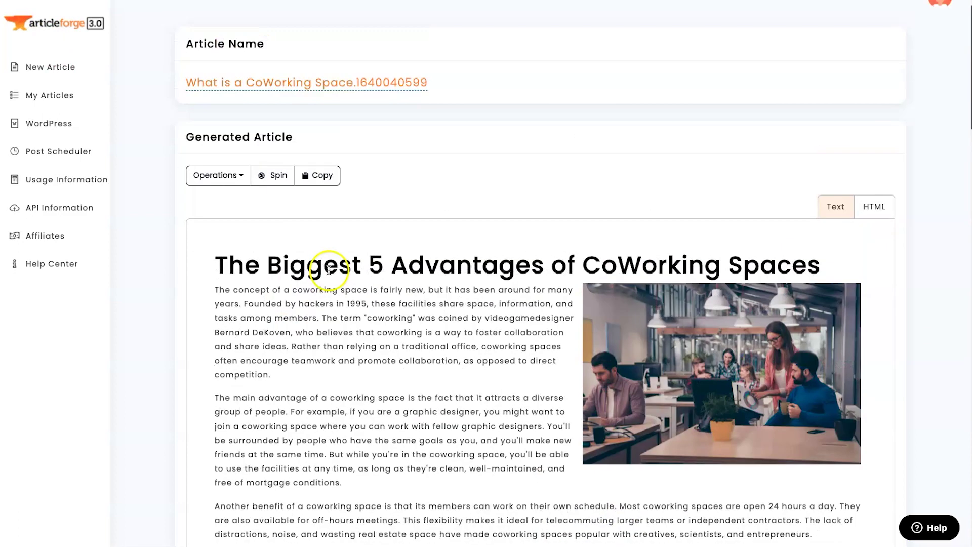
# Select a passage in the paragraph about startup resources and amenities to view the available text formatting options
pyautogui.scroll(-7, 310, 341)
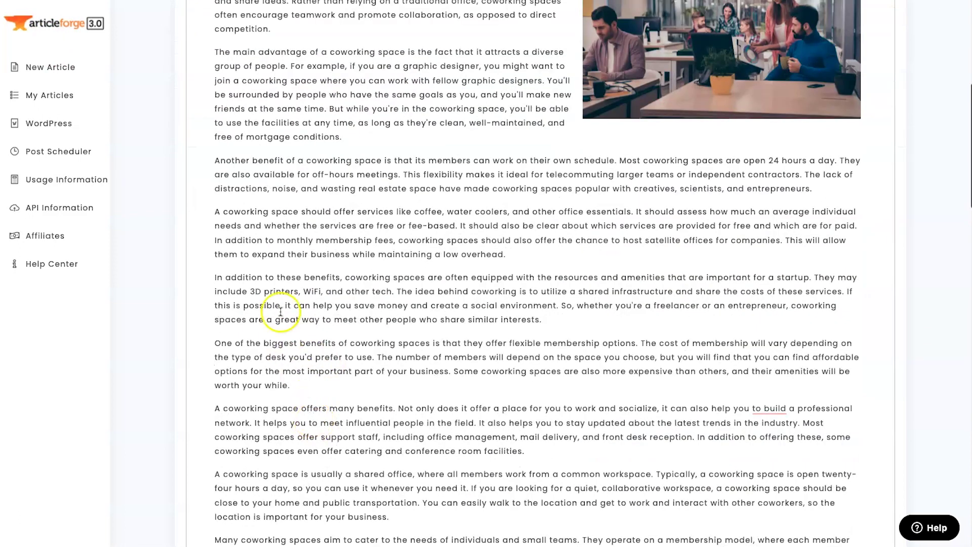
pyautogui.moveTo(255, 279); pyautogui.dragTo(446, 306)
pyautogui.click(330, 369)
pyautogui.click(336, 428)
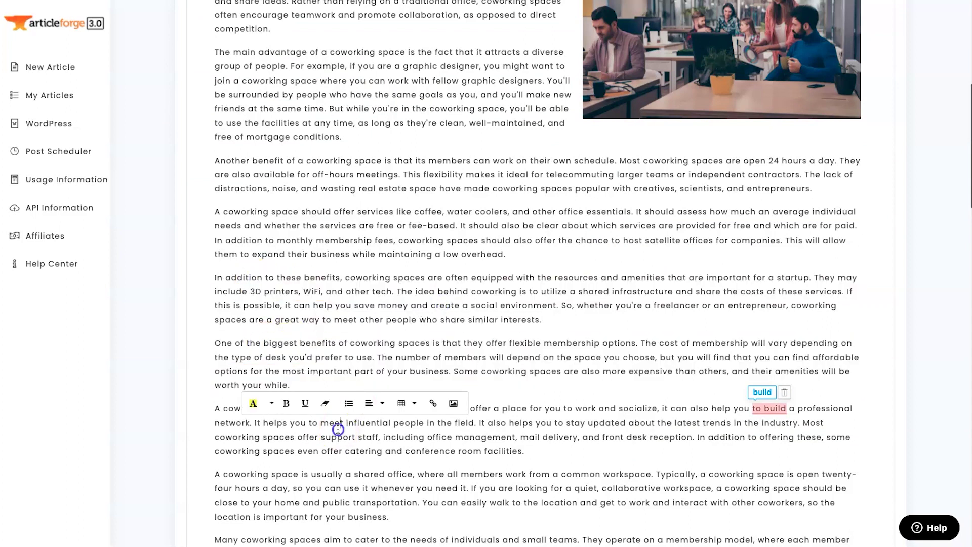
# Open the list of all generated articles
pyautogui.scroll(5, 279, 375)
pyautogui.scroll(2, 280, 374)
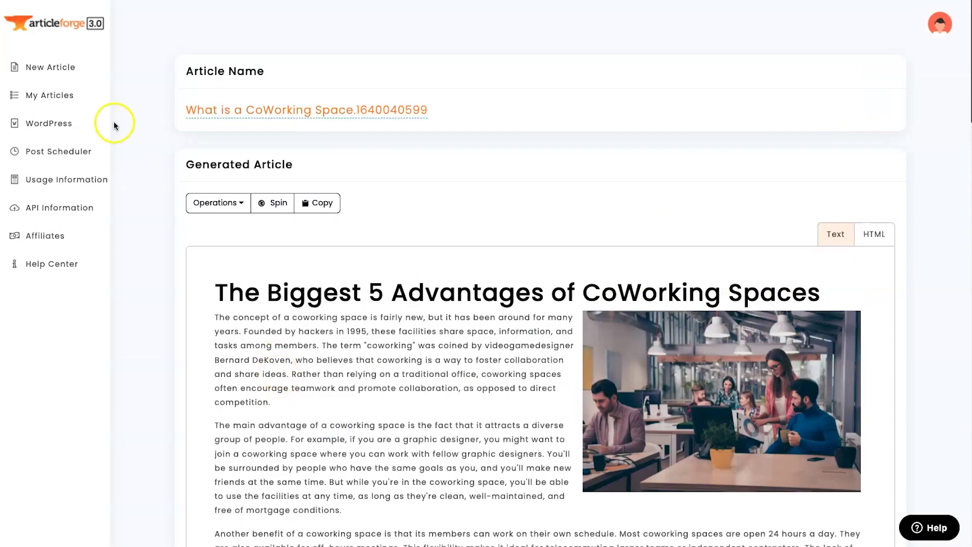
pyautogui.click(63, 95)
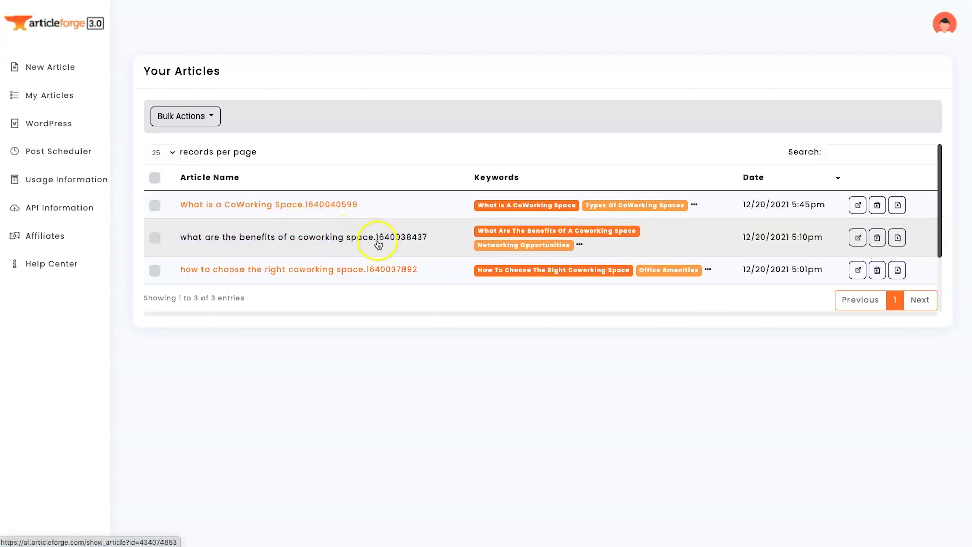
# Open the saved article "how to choose the right coworking space" and read through its opening paragraphs
pyautogui.click(231, 273)
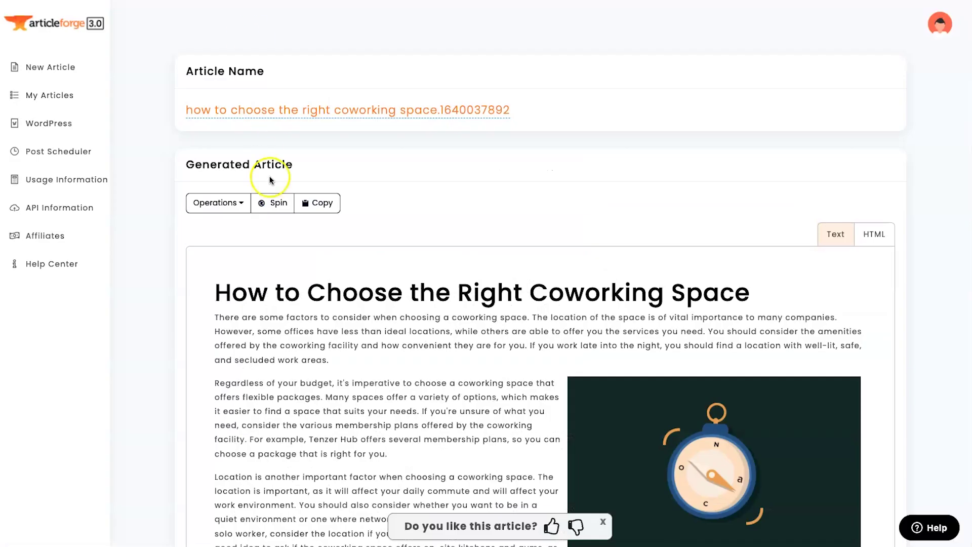
pyautogui.scroll(-2, 314, 428)
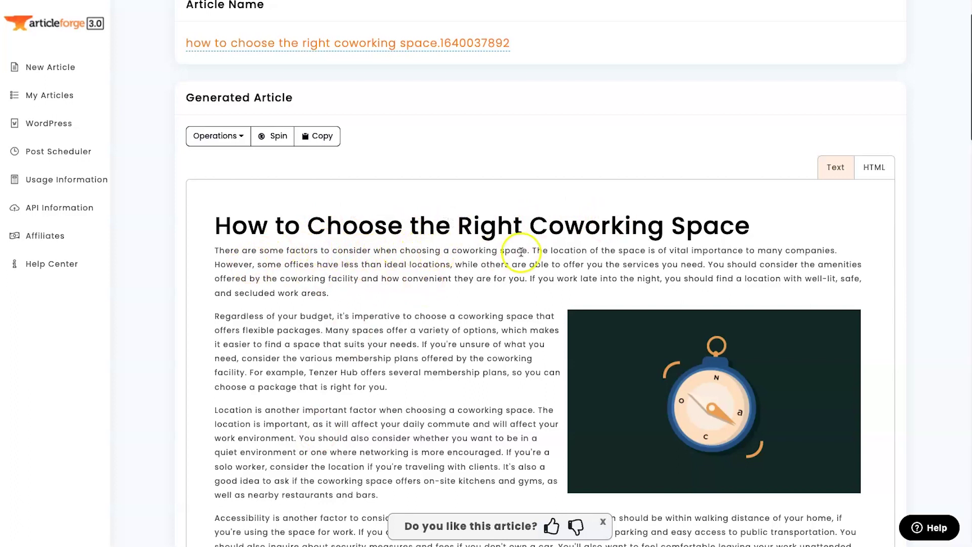
pyautogui.scroll(-2, 306, 329)
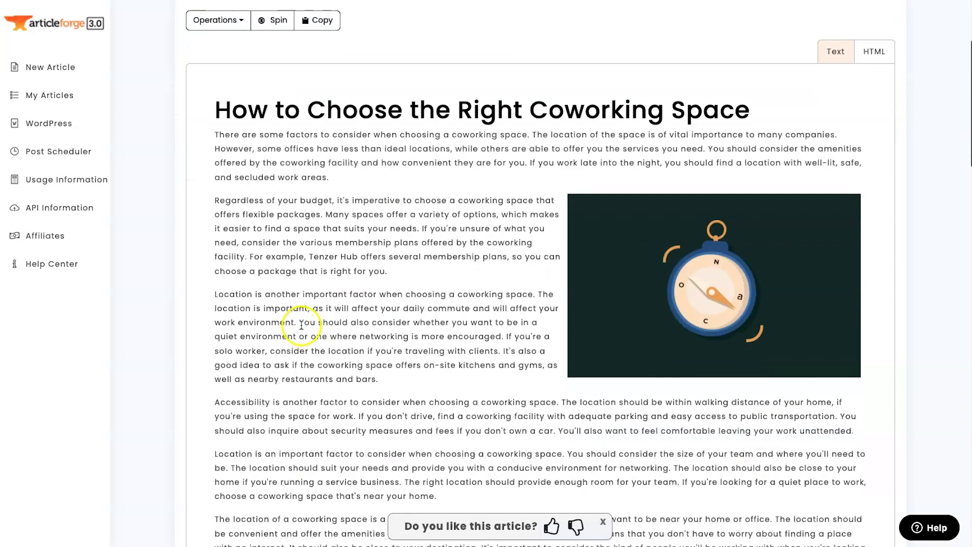
pyautogui.moveTo(257, 149); pyautogui.dragTo(398, 365)
pyautogui.click(398, 364)
pyautogui.scroll(-6, 398, 364)
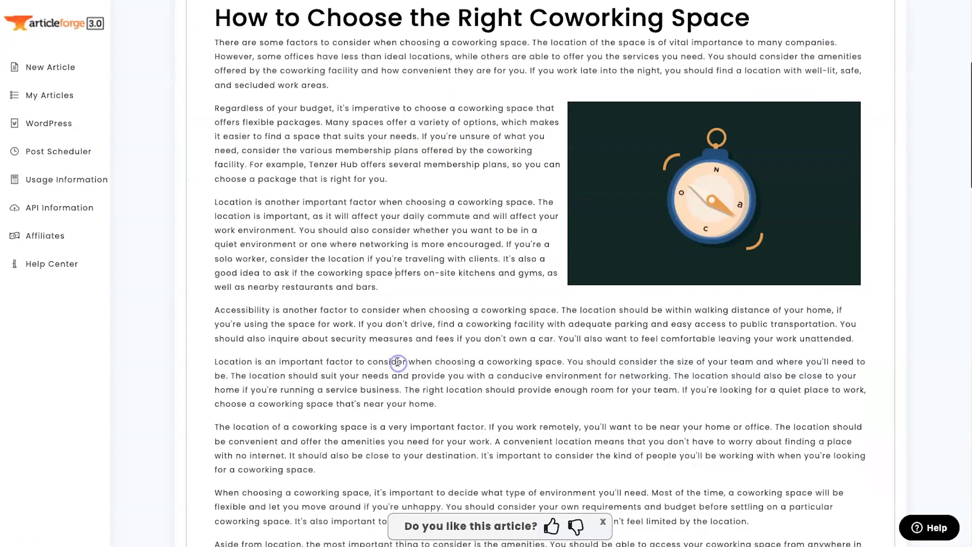
pyautogui.scroll(5, 316, 361)
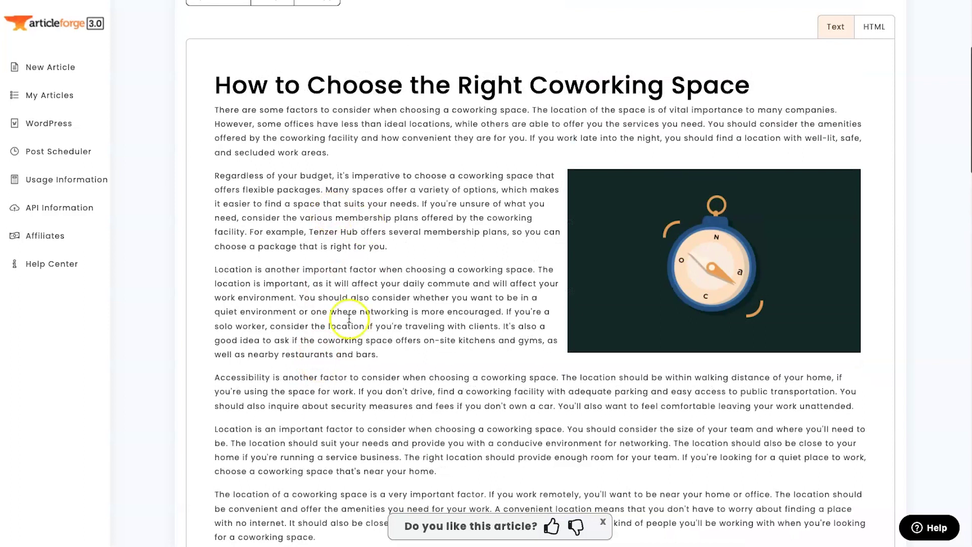
pyautogui.scroll(-1, 347, 320)
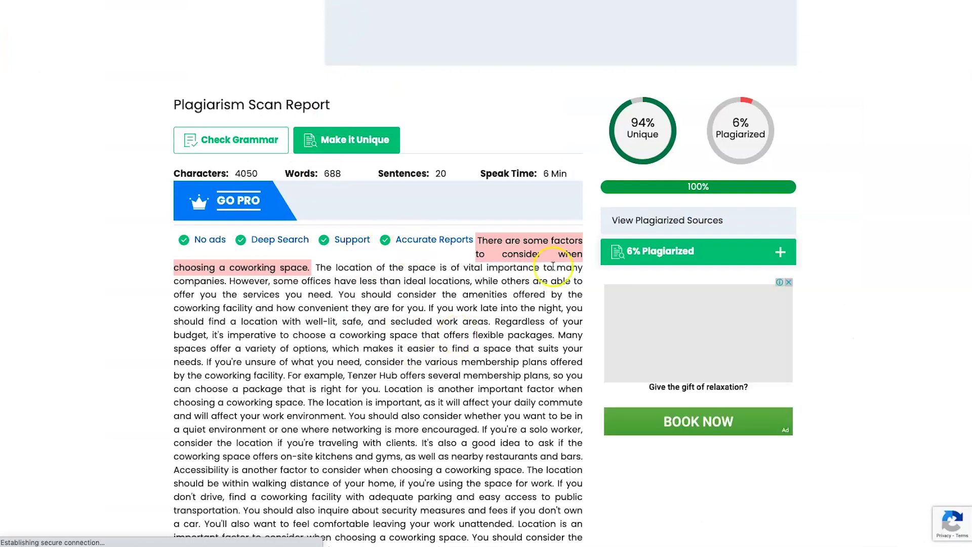
# Switch to the plagiarism scan report and examine its uniqueness scores and the flagged opening sentence against the rest of the text
pyautogui.scroll(-1, 554, 267)
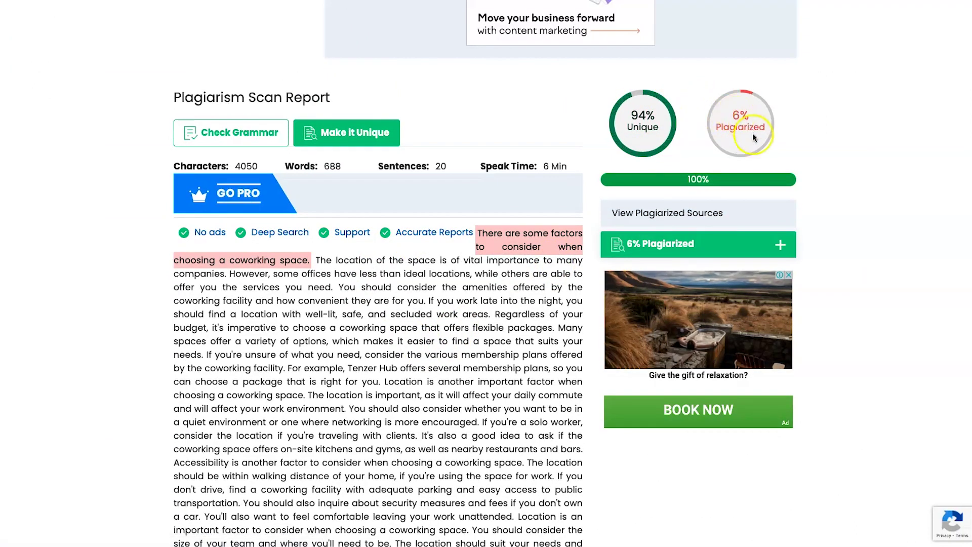
pyautogui.moveTo(312, 260); pyautogui.dragTo(503, 235)
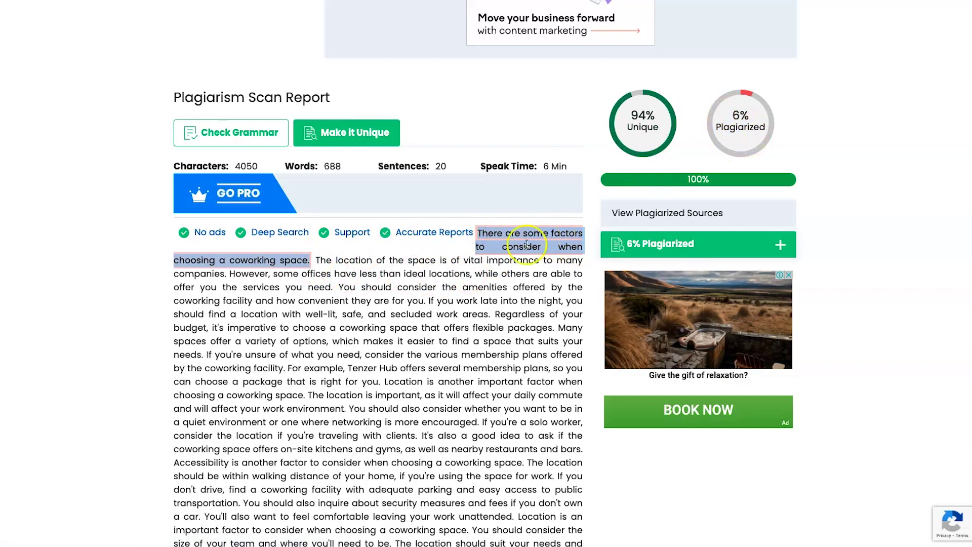
pyautogui.click(202, 263)
pyautogui.scroll(-5, 284, 340)
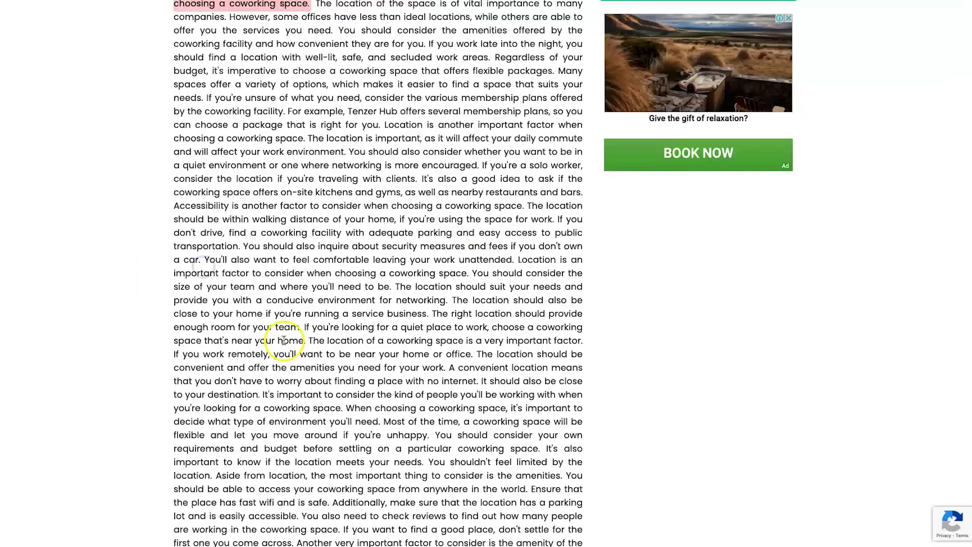
pyautogui.scroll(-6, 284, 339)
pyautogui.scroll(3, 441, 294)
pyautogui.scroll(-6, 416, 314)
pyautogui.scroll(3, 393, 347)
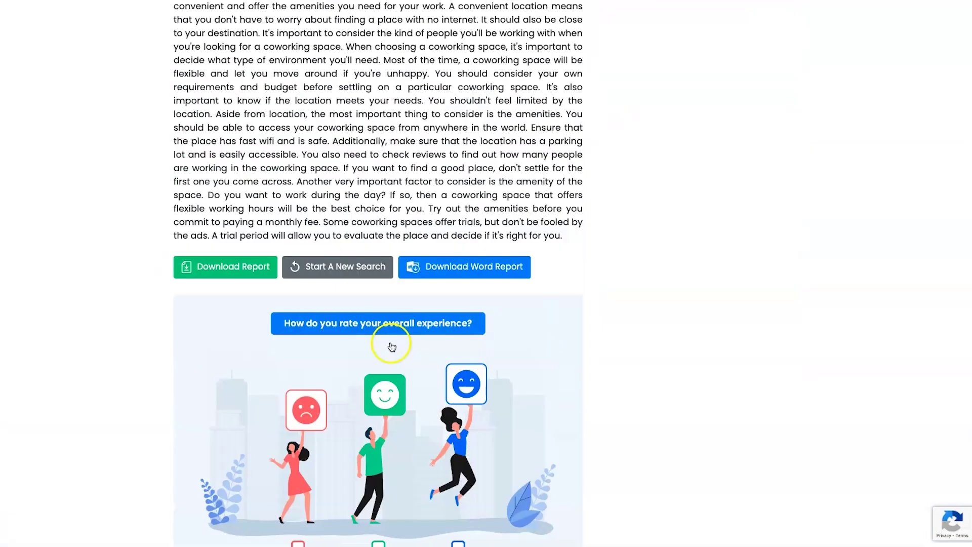
pyautogui.scroll(8, 532, 375)
pyautogui.scroll(2, 238, 193)
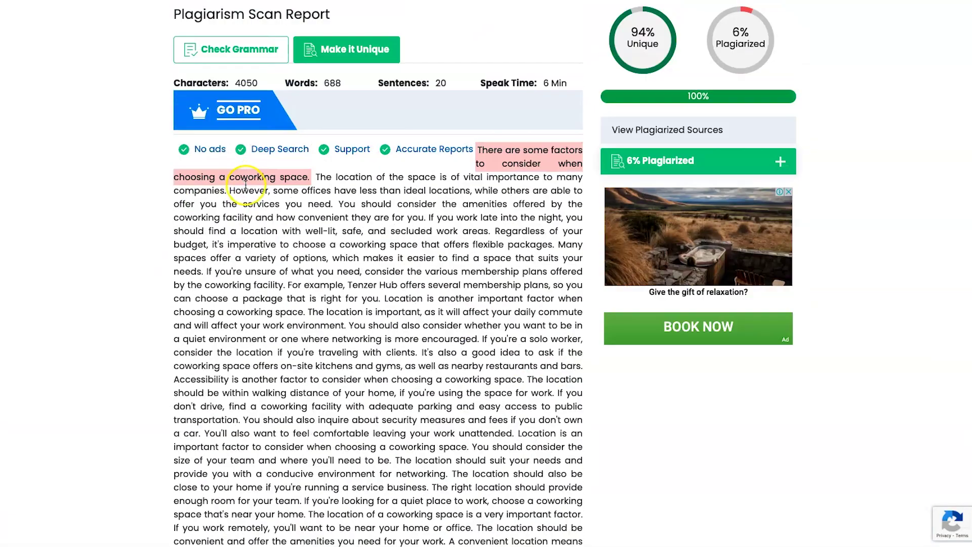
pyautogui.scroll(3, 246, 185)
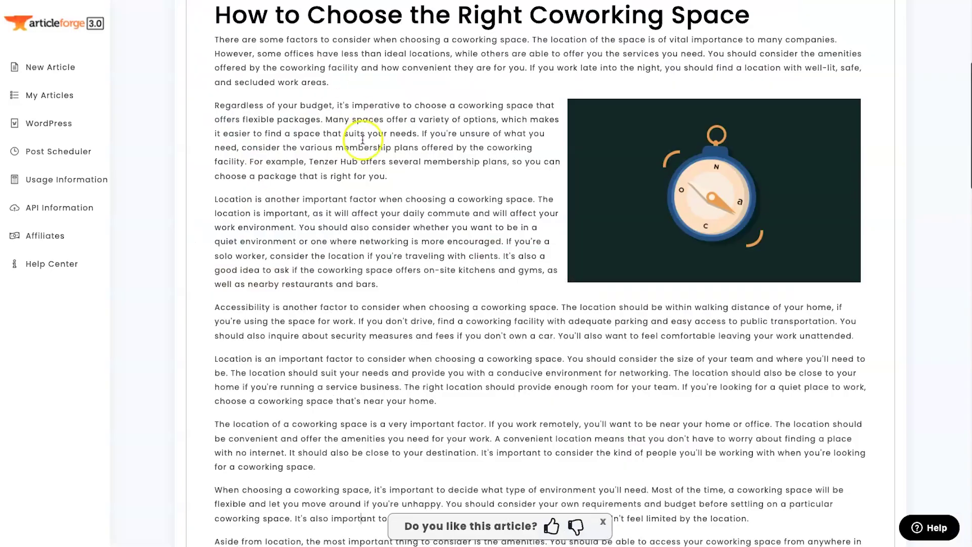
# Start a new article in Article Forge with the keyword "what are the benefits of affiliate marketing"
pyautogui.scroll(4, 345, 162)
pyautogui.scroll(1, 298, 152)
pyautogui.click(70, 75)
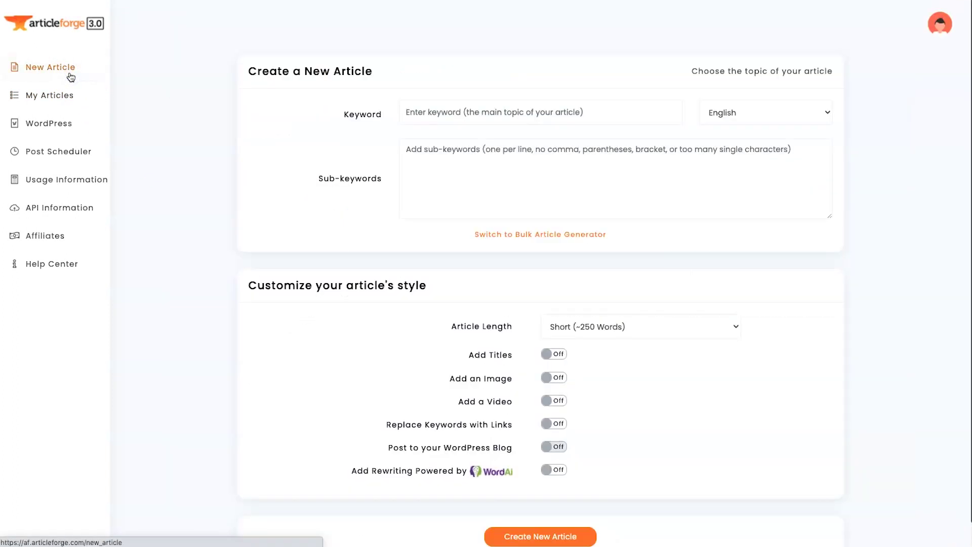
pyautogui.click(607, 105)
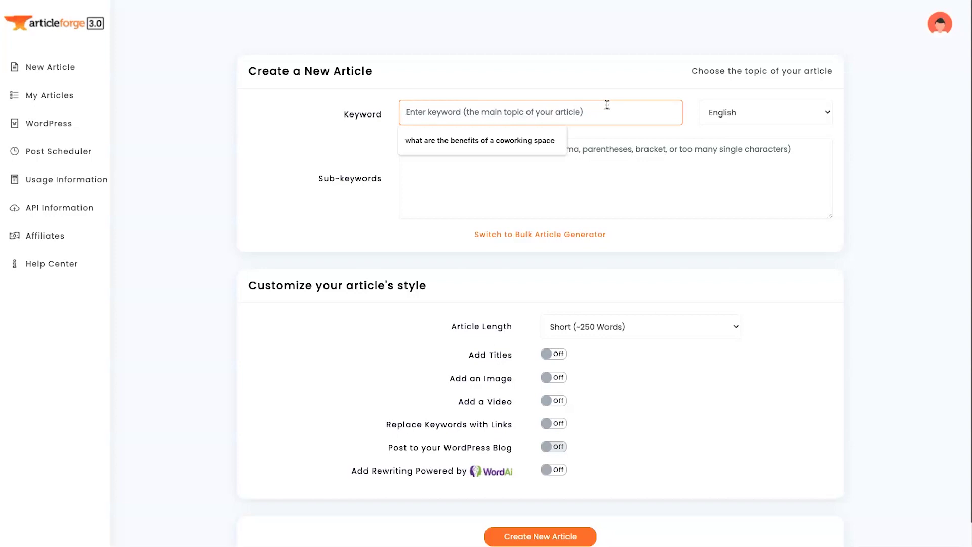
pyautogui.write('what are the benefits of')
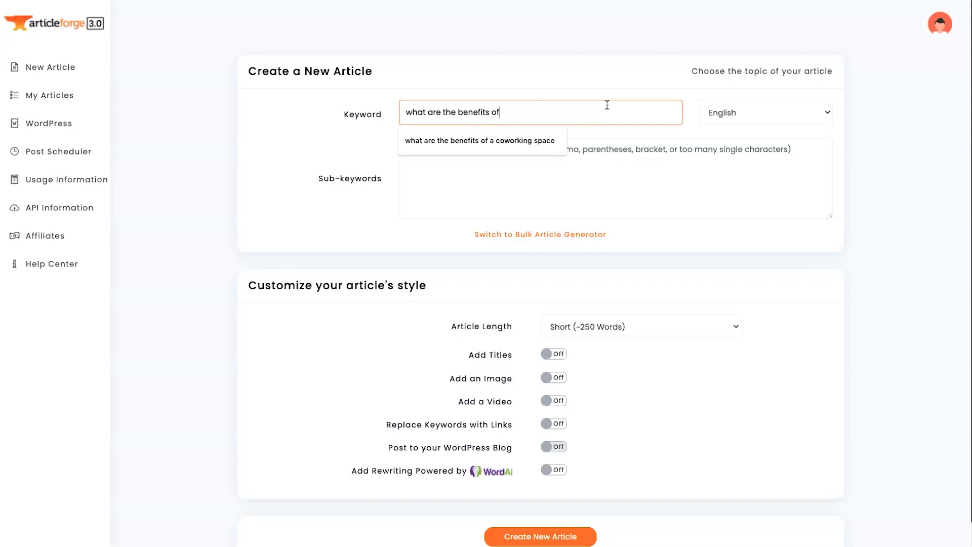
pyautogui.write('affiliate marketing')
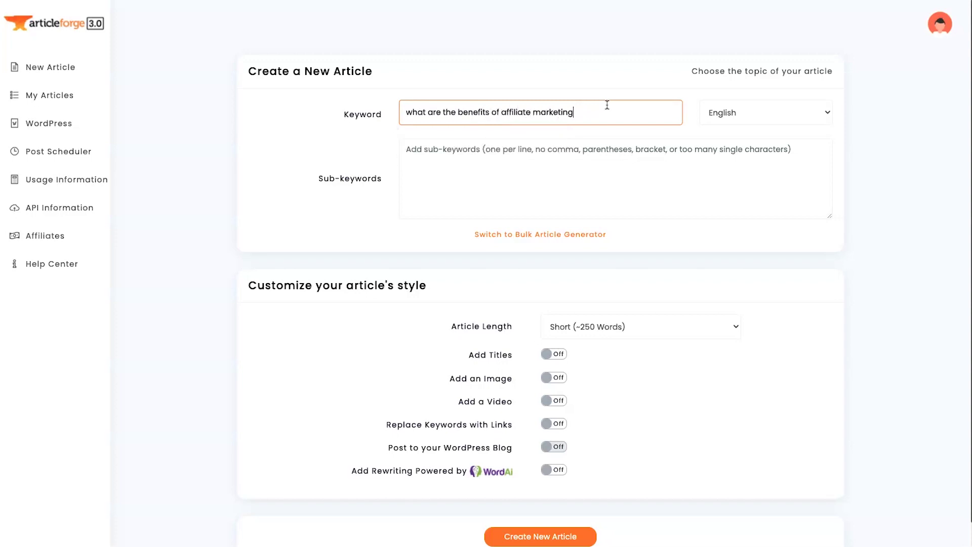
# Add the sub-keywords "work remotely", "passive income" and "scalability with advertising" on separate lines
pyautogui.click(451, 151)
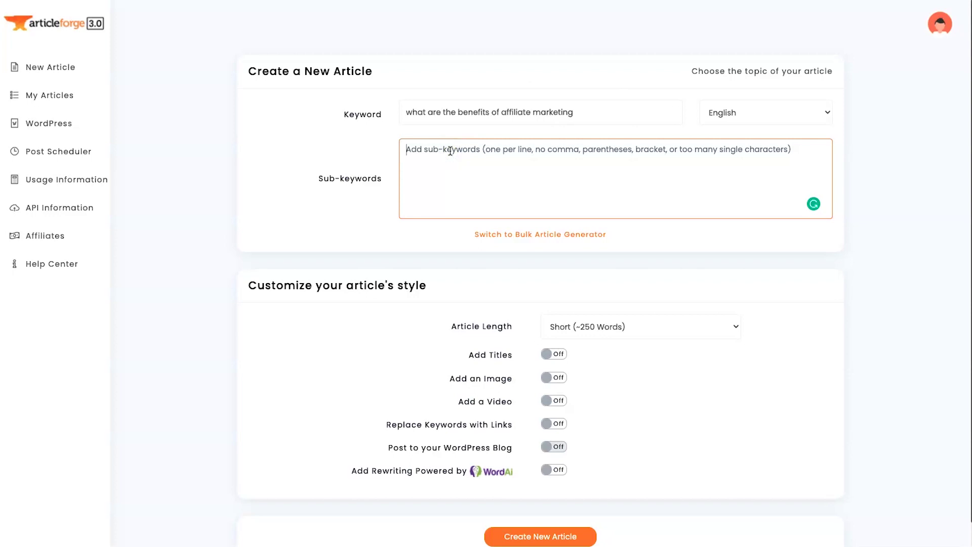
pyautogui.write('work remotely')
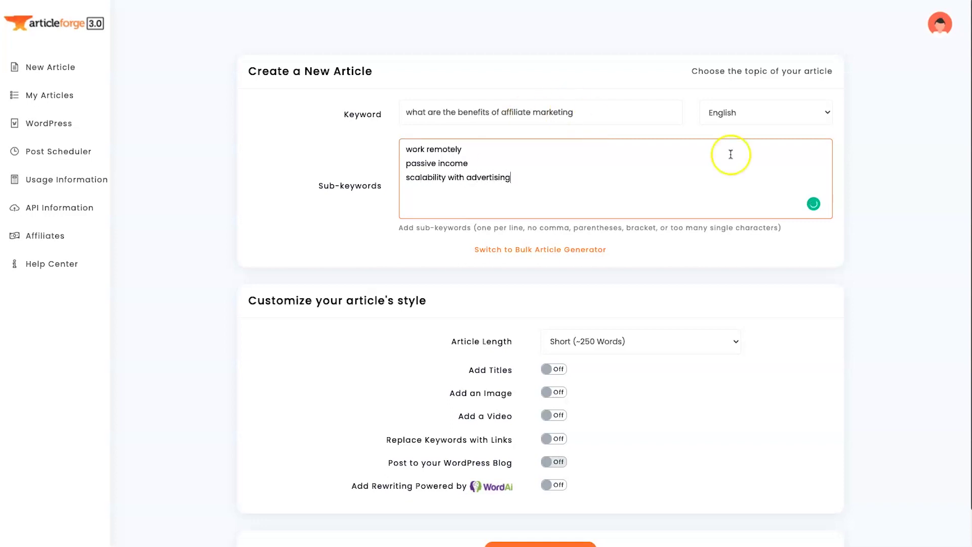
pyautogui.click(907, 183)
# Set the article length to Long (~750 Words), enable titles, an image and a video, and generate the article
pyautogui.scroll(-1, 797, 260)
pyautogui.click(597, 335)
pyautogui.click(588, 355)
pyautogui.click(554, 363)
pyautogui.click(556, 386)
pyautogui.click(557, 408)
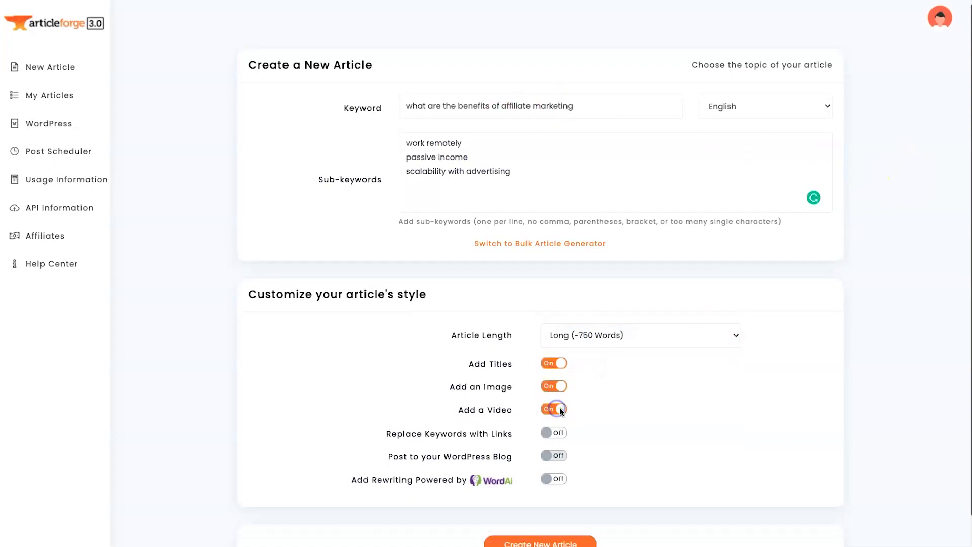
pyautogui.scroll(-1, 559, 405)
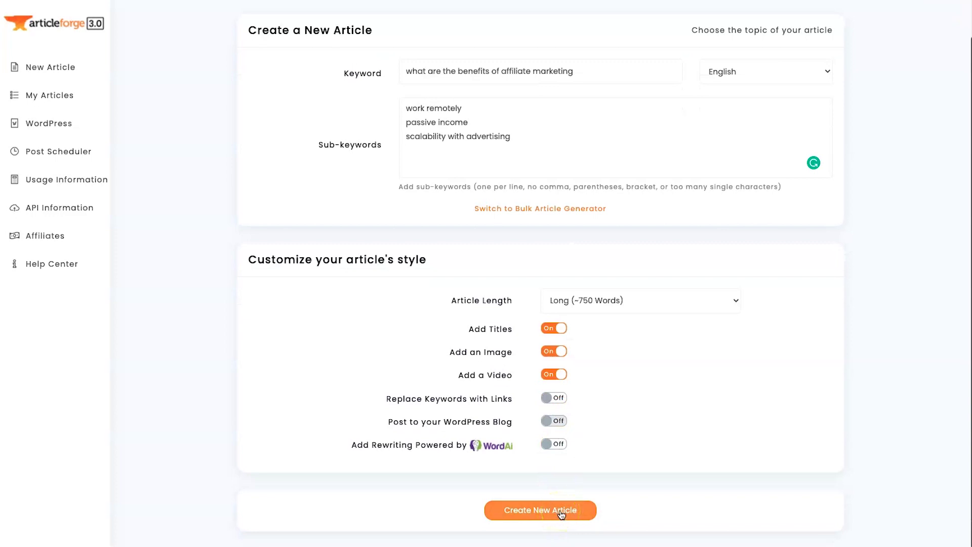
pyautogui.click(560, 512)
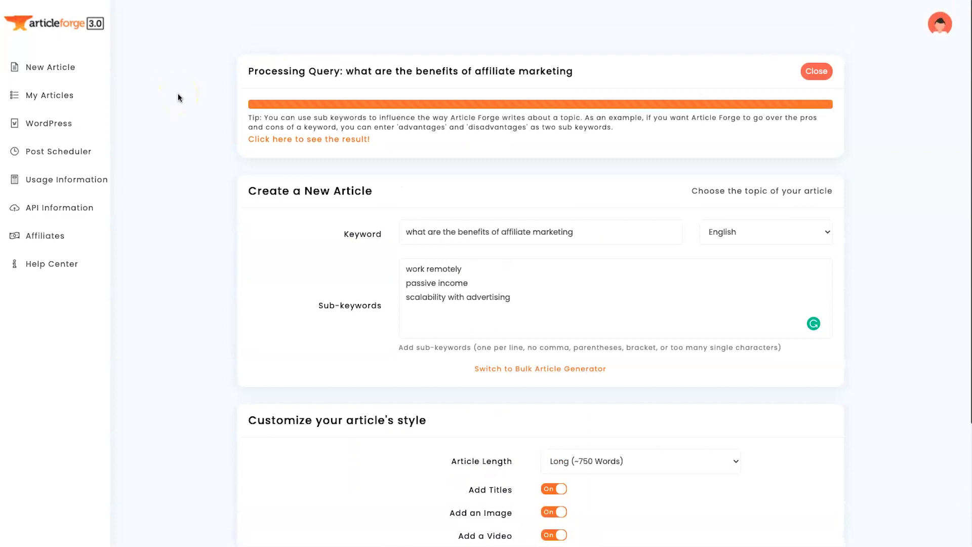
# Read the tip on using sub-keywords such as advantages and disadvantages to influence how the article is written
pyautogui.click(242, 136)
pyautogui.moveTo(586, 116); pyautogui.dragTo(638, 125)
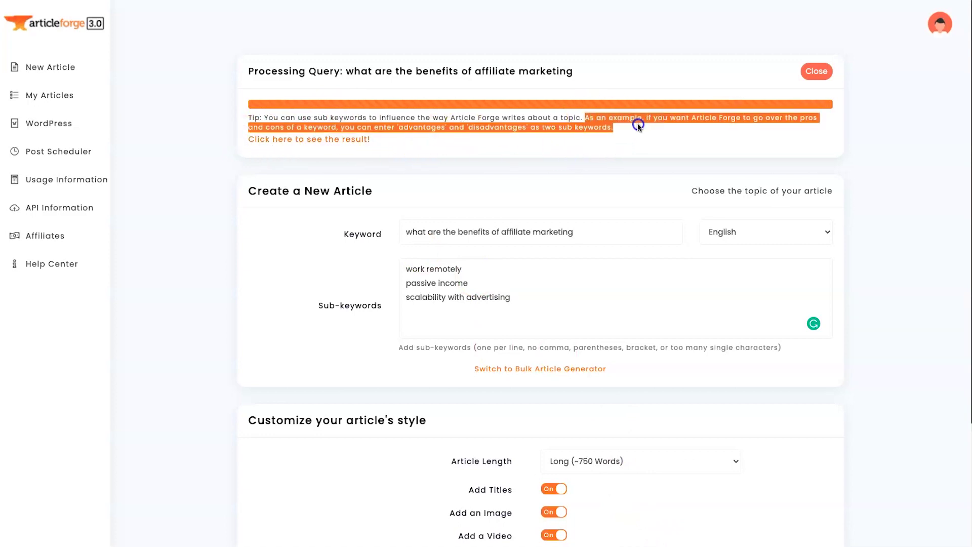
pyautogui.click(683, 125)
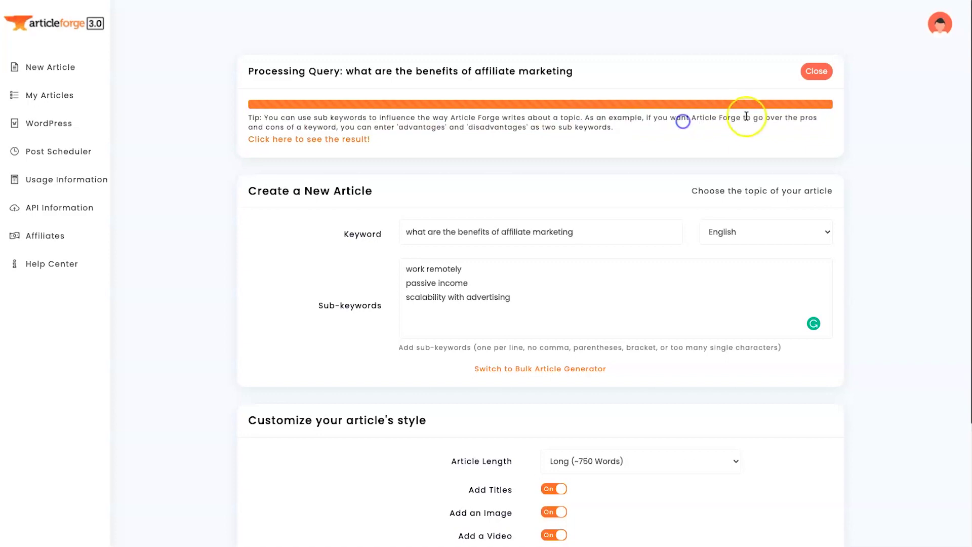
pyautogui.moveTo(775, 118); pyautogui.dragTo(362, 128)
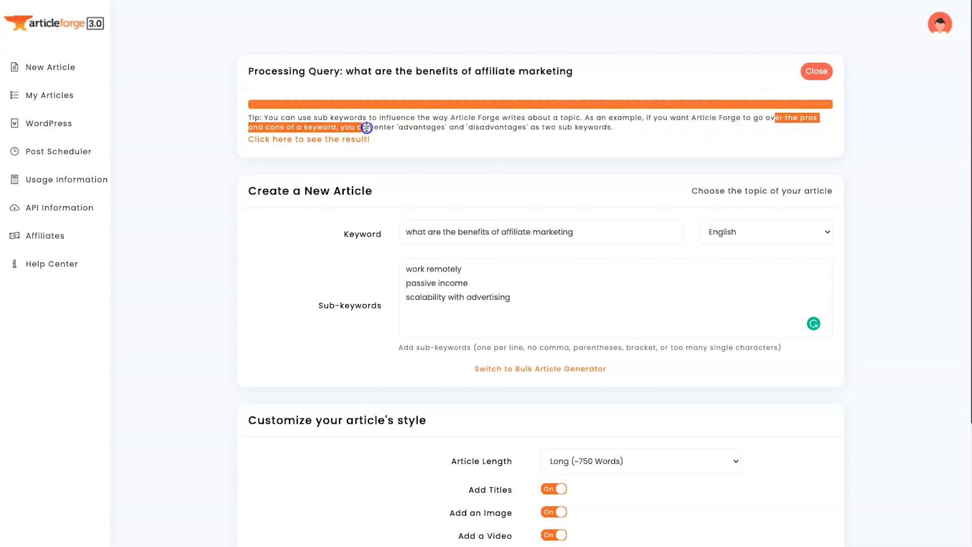
pyautogui.moveTo(495, 124); pyautogui.dragTo(564, 125)
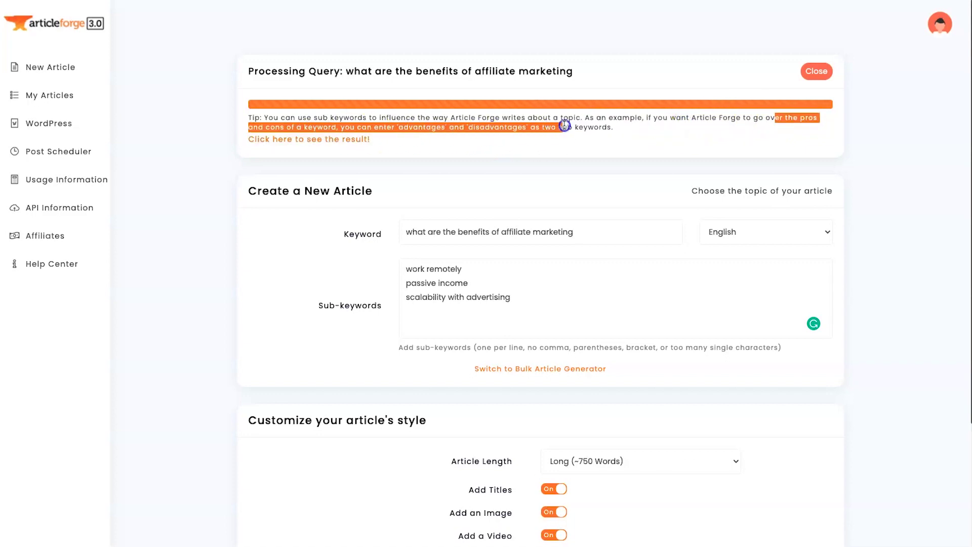
pyautogui.click(583, 123)
pyautogui.click(466, 268)
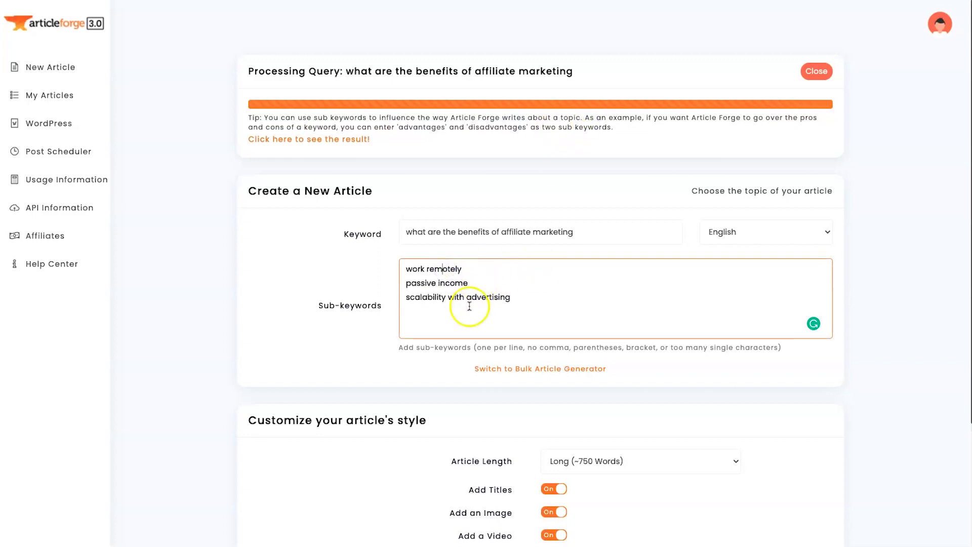
# Open the generated affiliate marketing article and examine the claims in its first paragraph
pyautogui.click(575, 145)
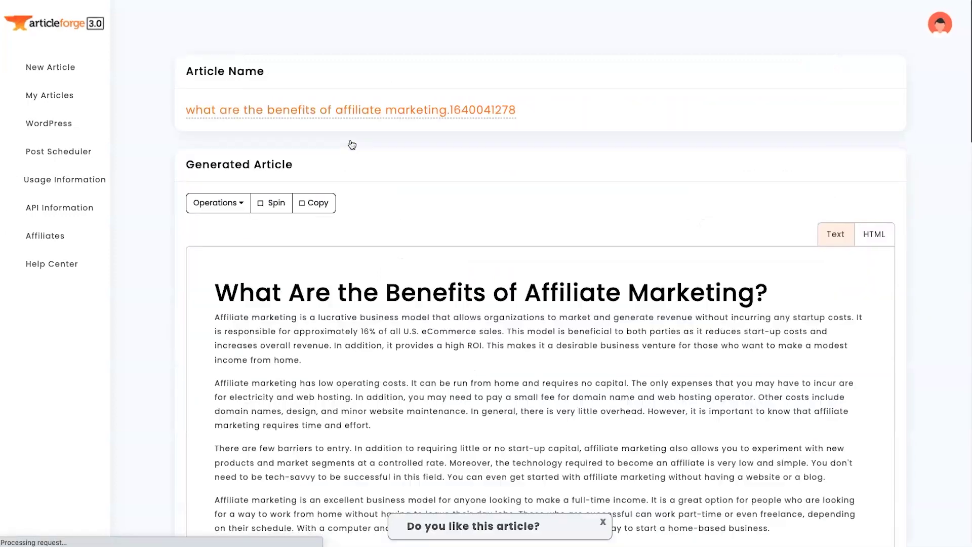
pyautogui.scroll(-1, 324, 288)
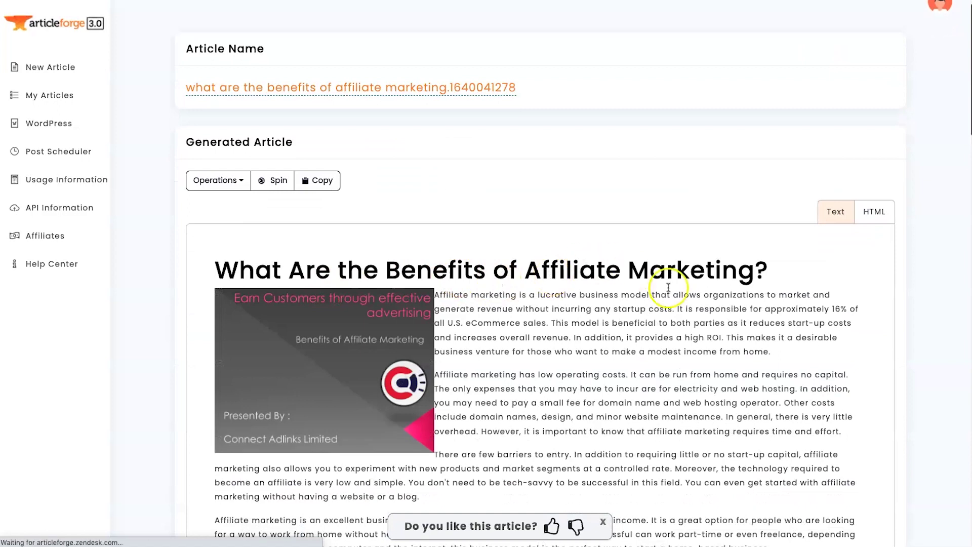
pyautogui.scroll(-2, 643, 279)
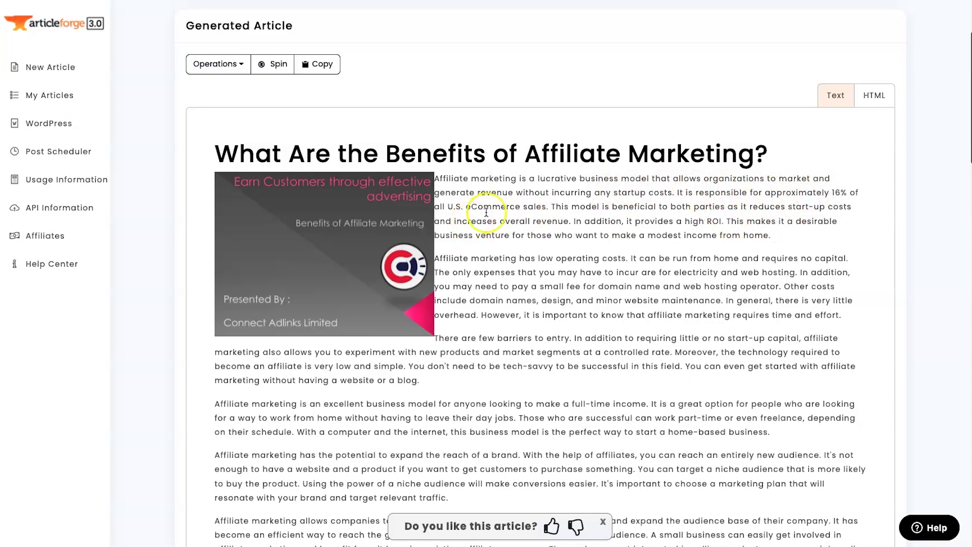
pyautogui.moveTo(552, 206); pyautogui.dragTo(760, 193)
pyautogui.click(752, 195)
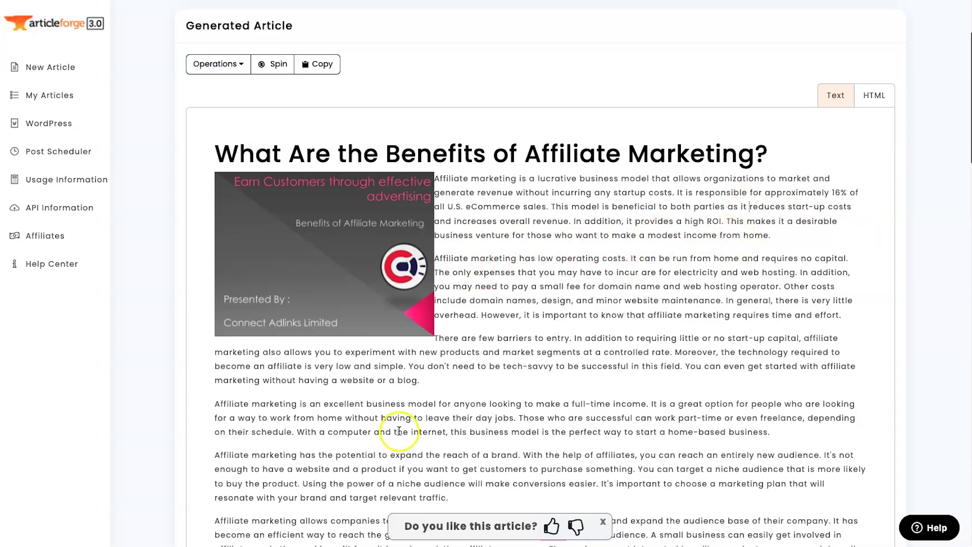
pyautogui.moveTo(772, 235); pyautogui.dragTo(440, 178)
pyautogui.click(499, 189)
# Read through the body paragraphs of the generated affiliate marketing article, from low operating costs to its main disadvantage
pyautogui.scroll(-4, 516, 180)
pyautogui.moveTo(495, 48); pyautogui.dragTo(567, 47)
pyautogui.click(542, 84)
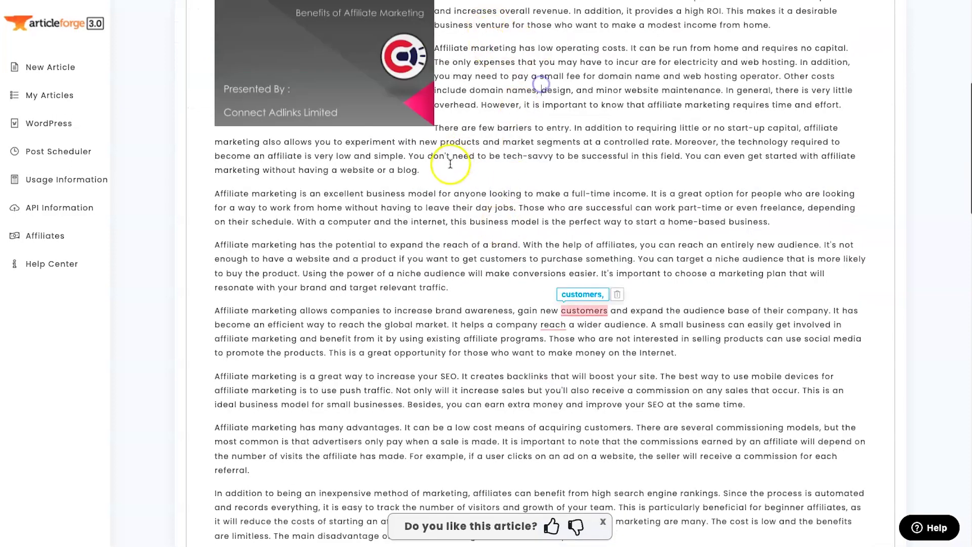
pyautogui.scroll(-1, 450, 163)
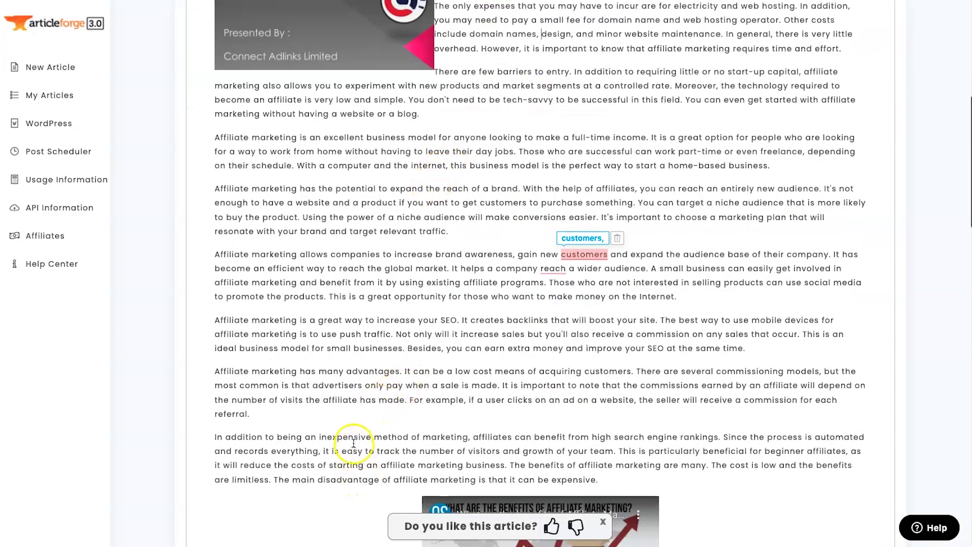
pyautogui.scroll(-2, 354, 439)
pyautogui.scroll(3, 405, 310)
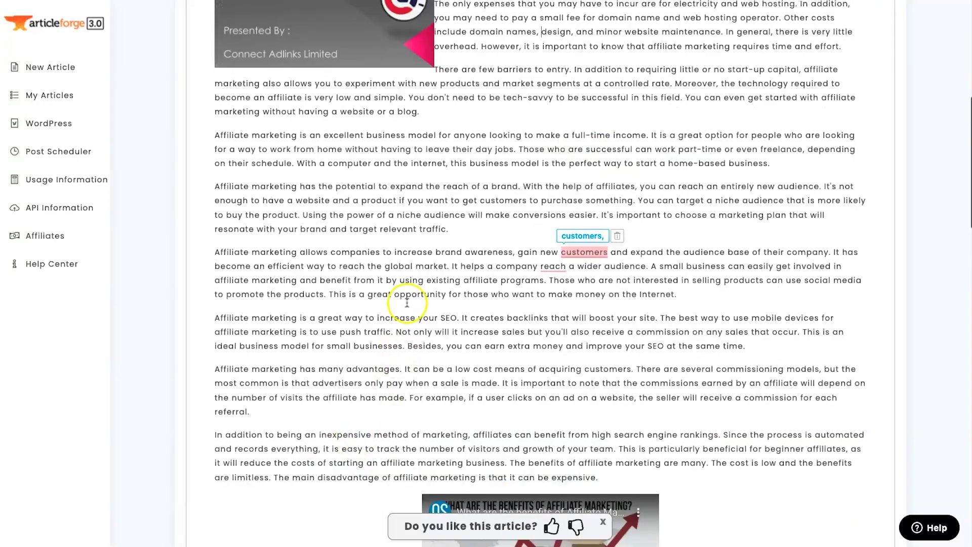
pyautogui.click(405, 305)
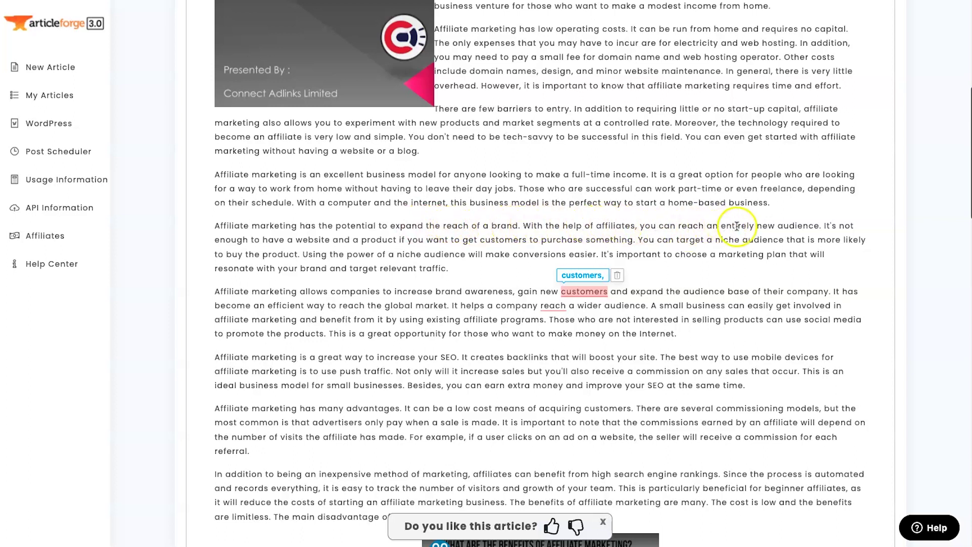
# Examine the "It's not enough to have a website" sentence and the paragraphs between it and the embedded video
pyautogui.moveTo(822, 226); pyautogui.dragTo(209, 227)
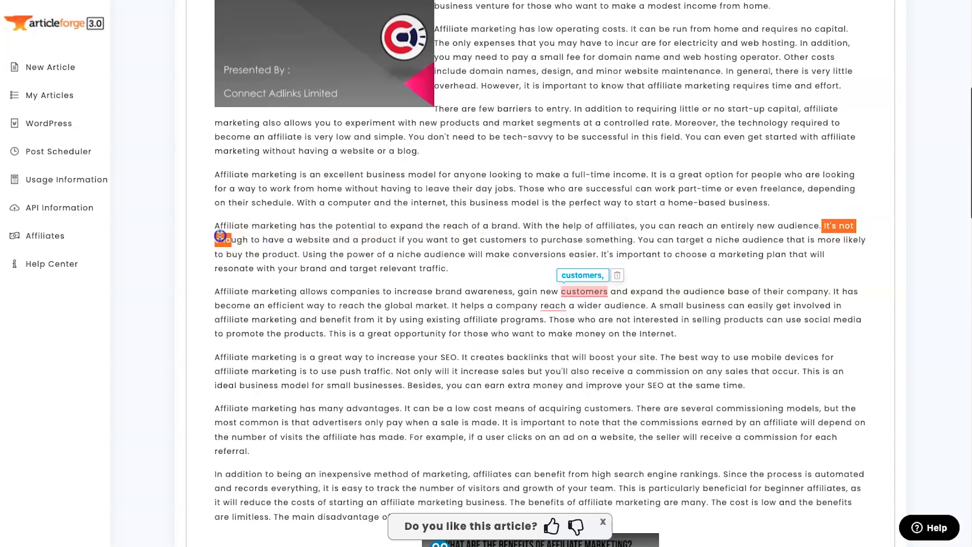
pyautogui.click(290, 323)
pyautogui.scroll(-5, 292, 339)
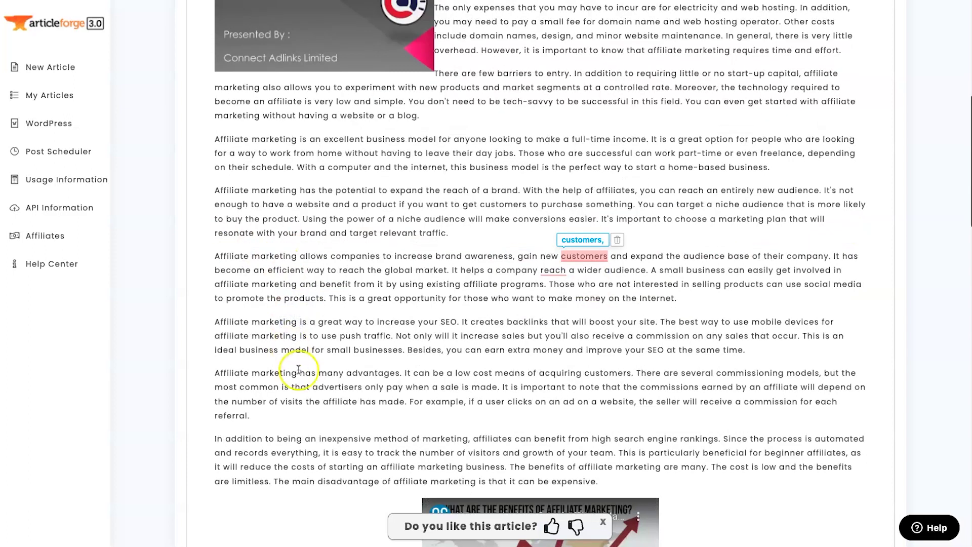
pyautogui.scroll(1, 300, 382)
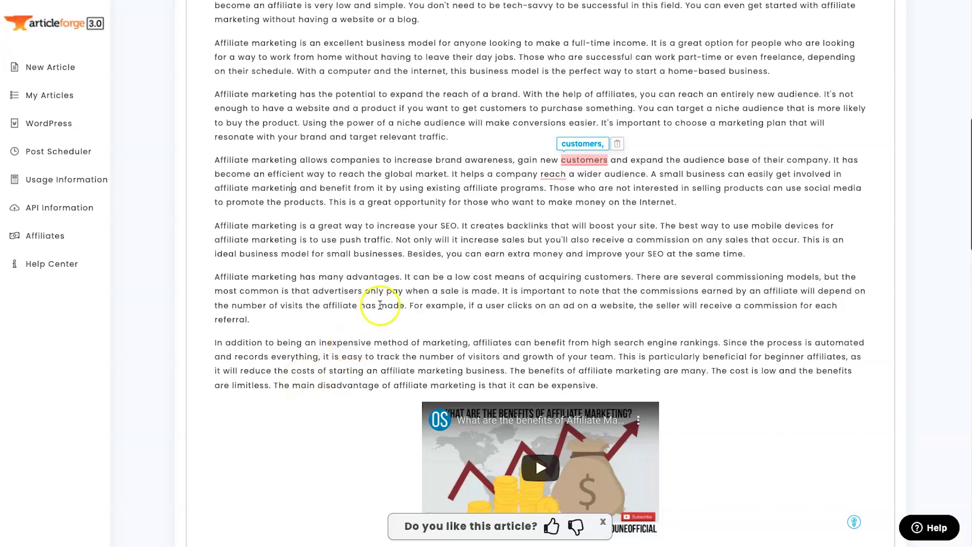
pyautogui.scroll(4, 270, 237)
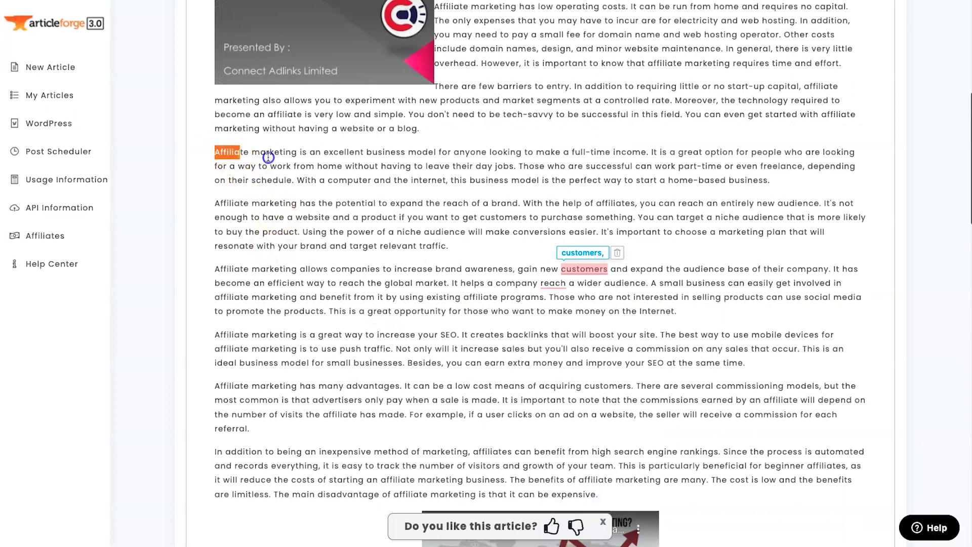
# Compare the opening words of the article's paragraphs to check for repeated use of "Affiliate marketing"
pyautogui.moveTo(268, 157); pyautogui.dragTo(269, 157)
pyautogui.click(238, 202)
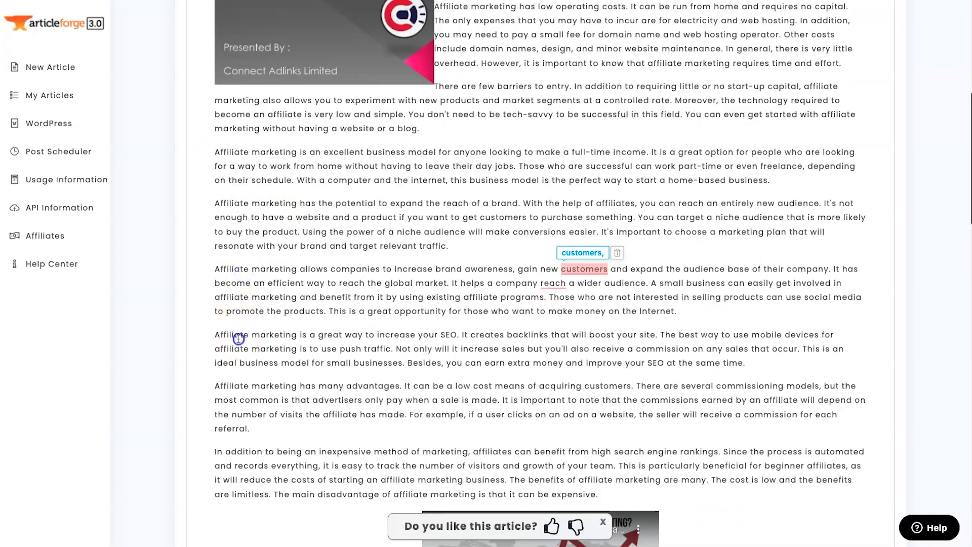
pyautogui.moveTo(215, 387); pyautogui.dragTo(297, 386)
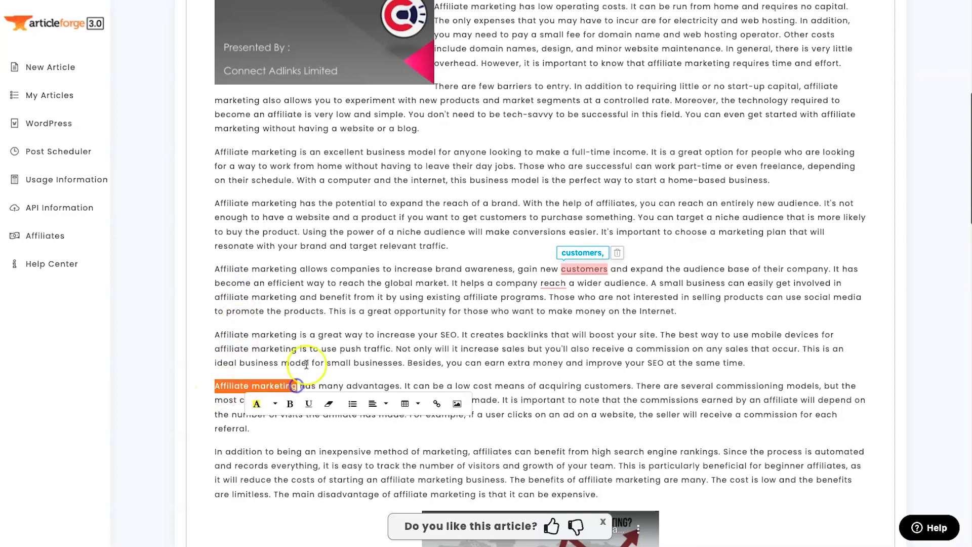
pyautogui.moveTo(298, 336); pyautogui.dragTo(284, 311)
pyautogui.click(282, 261)
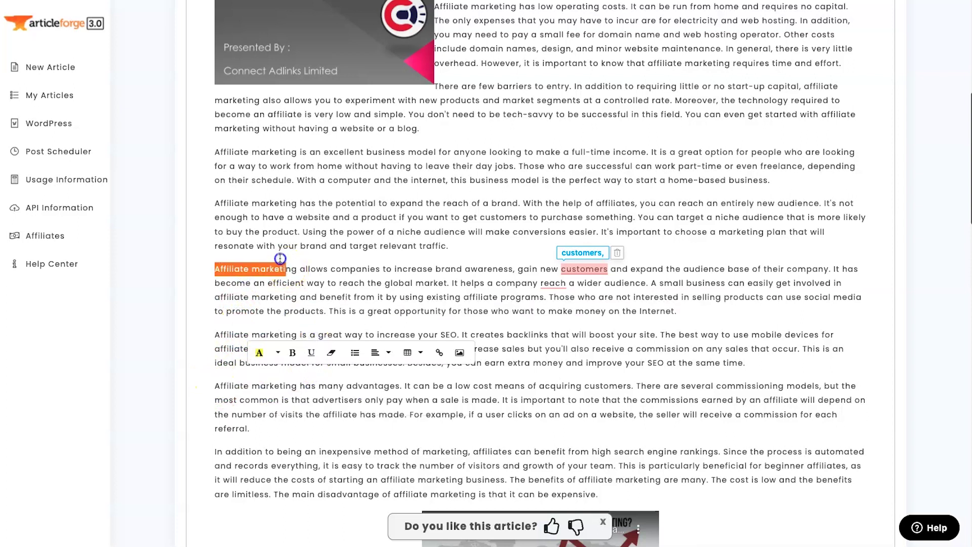
pyautogui.moveTo(265, 155); pyautogui.dragTo(321, 337)
pyautogui.click(319, 335)
pyautogui.scroll(1, 288, 208)
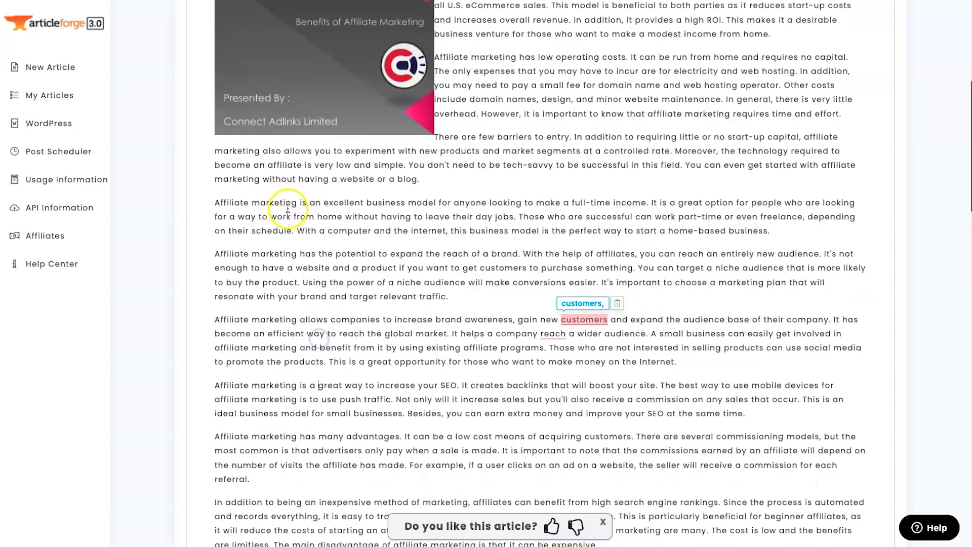
pyautogui.scroll(1, 287, 208)
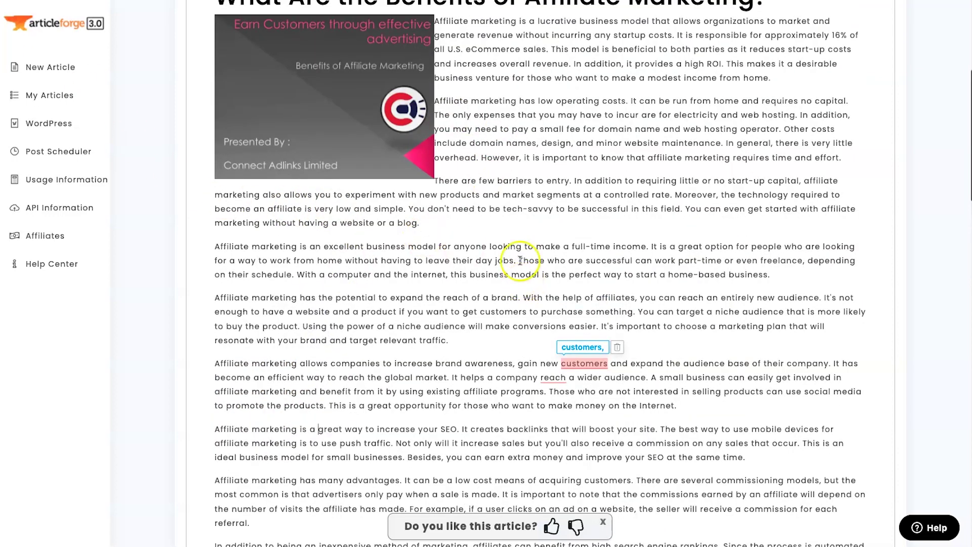
# Review the Spintax version of the affiliate marketing article beneath the generated text
pyautogui.scroll(-5, 572, 304)
pyautogui.scroll(1, 572, 310)
pyautogui.scroll(-10, 572, 310)
pyautogui.scroll(5, 527, 221)
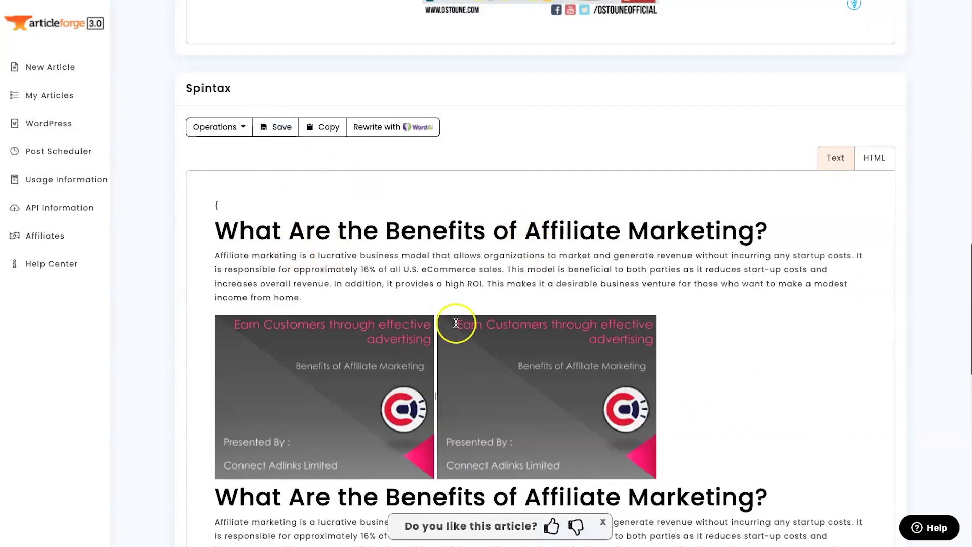
pyautogui.scroll(-5, 441, 326)
pyautogui.scroll(-6, 314, 349)
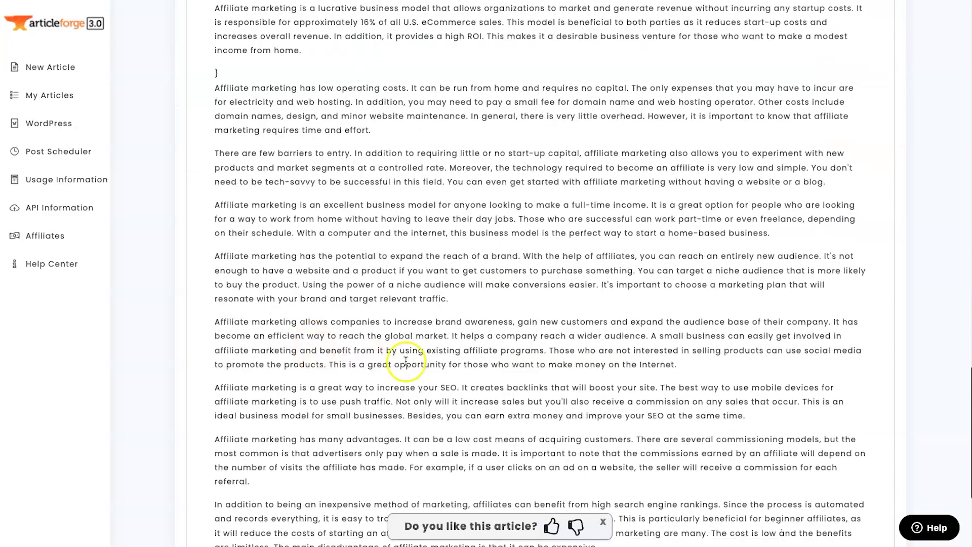
# Check the Spintax section's WordAi rewrite option and return to the beginning of the generated article
pyautogui.scroll(8, 336, 329)
pyautogui.scroll(7, 259, 187)
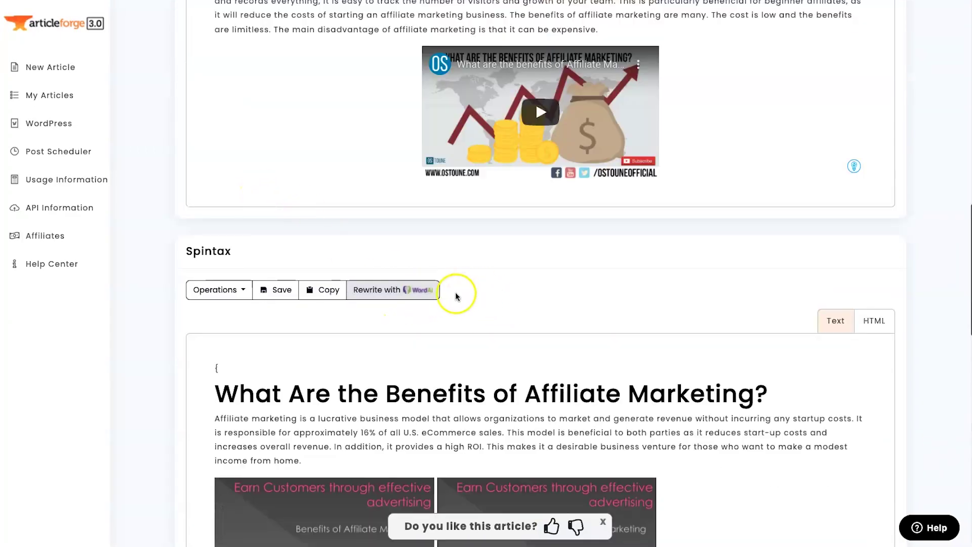
pyautogui.click(408, 296)
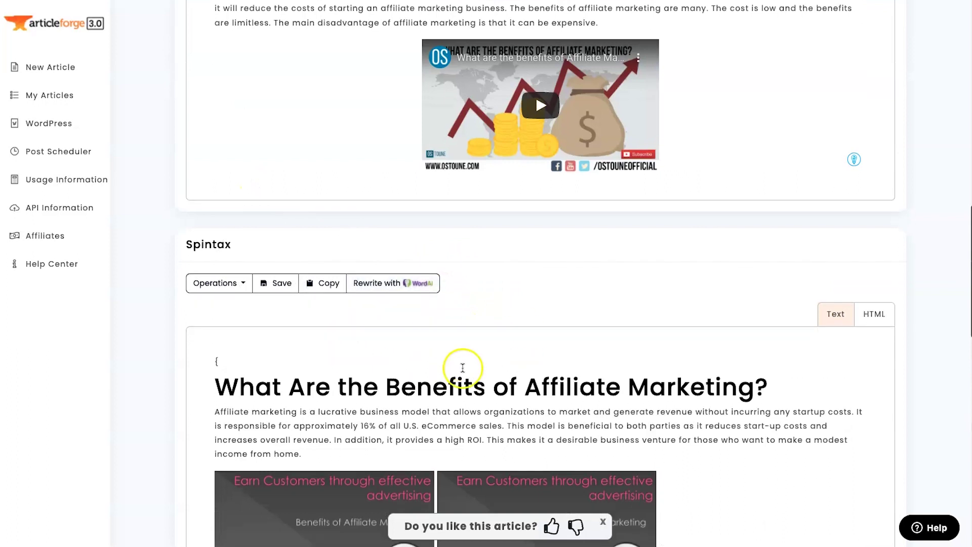
pyautogui.scroll(-7, 463, 374)
pyautogui.scroll(20, 462, 355)
pyautogui.scroll(2, 462, 338)
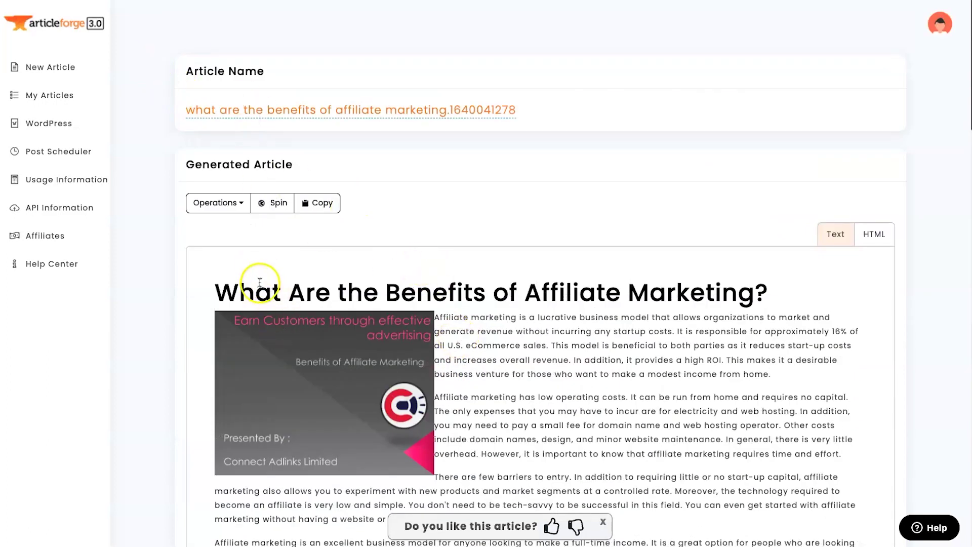
pyautogui.scroll(-3, 369, 247)
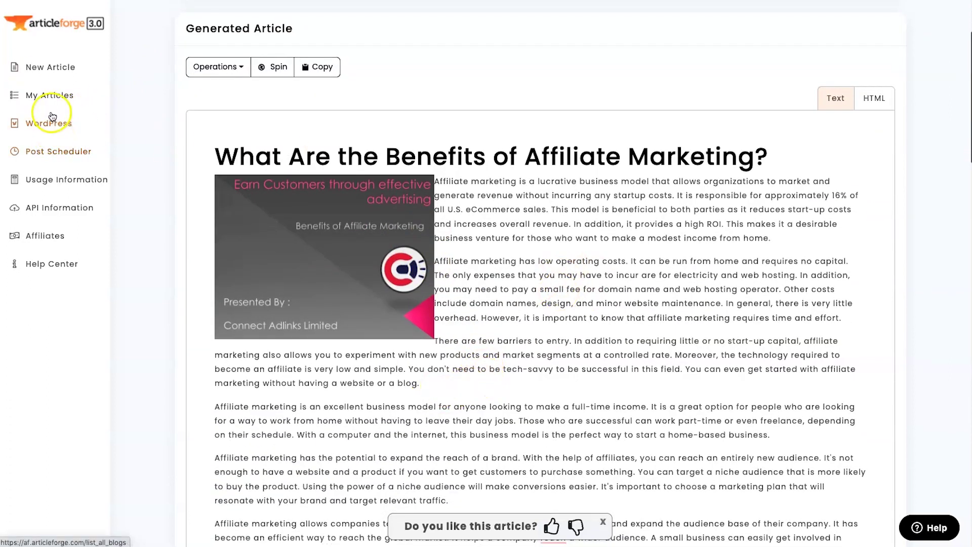
# Look over the saved articles list, the WordPress blogs page and the Post Scheduler page
pyautogui.click(56, 97)
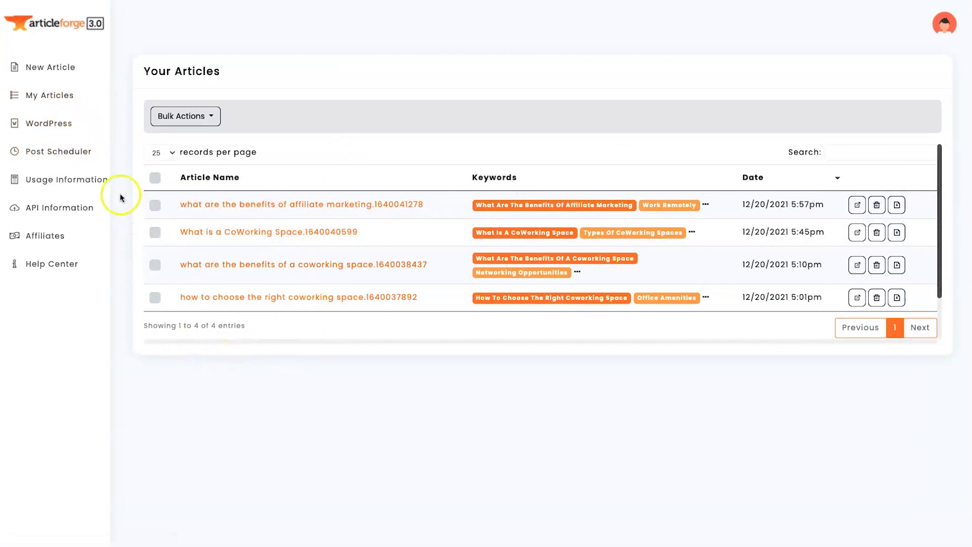
pyautogui.click(74, 124)
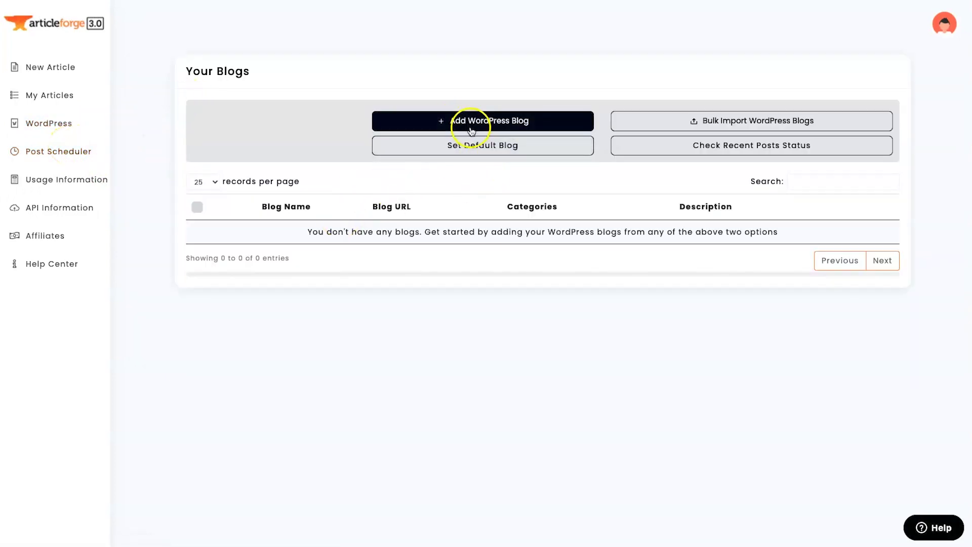
pyautogui.click(59, 155)
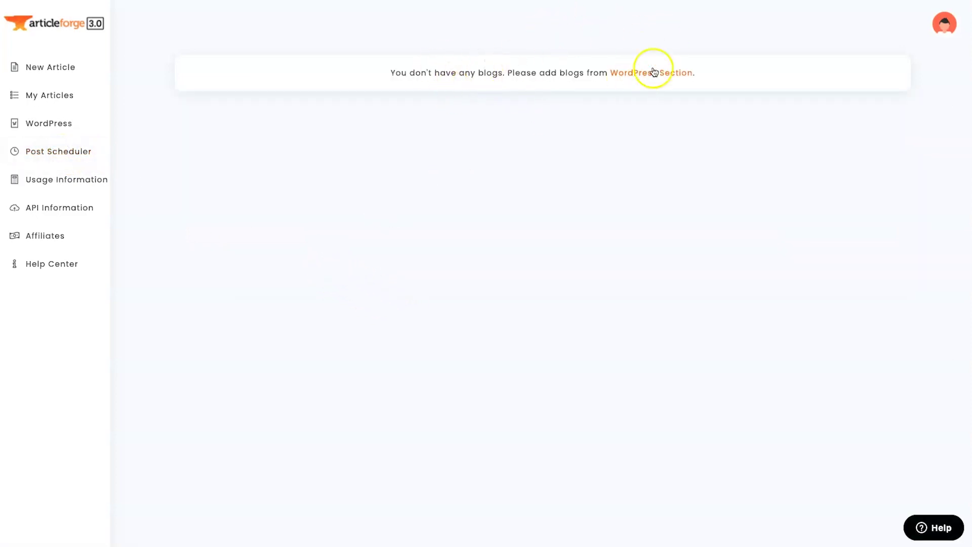
# Open the usage information and examine the total words used against the trial limit
pyautogui.click(60, 179)
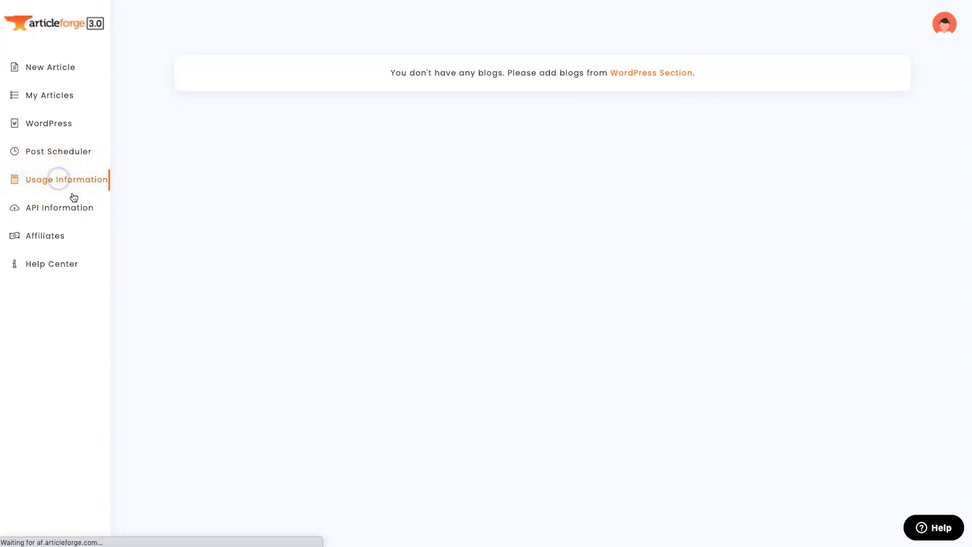
pyautogui.moveTo(325, 115); pyautogui.dragTo(421, 117)
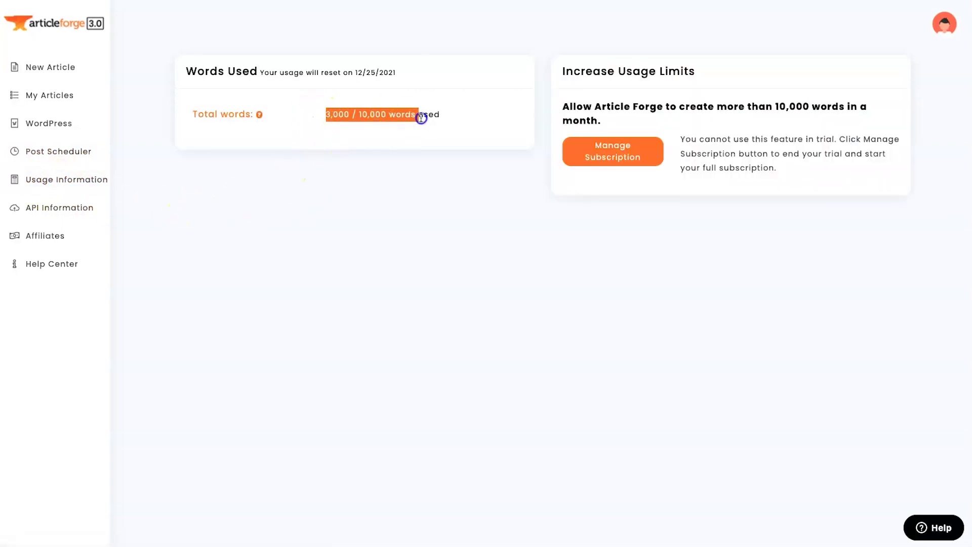
pyautogui.click(438, 115)
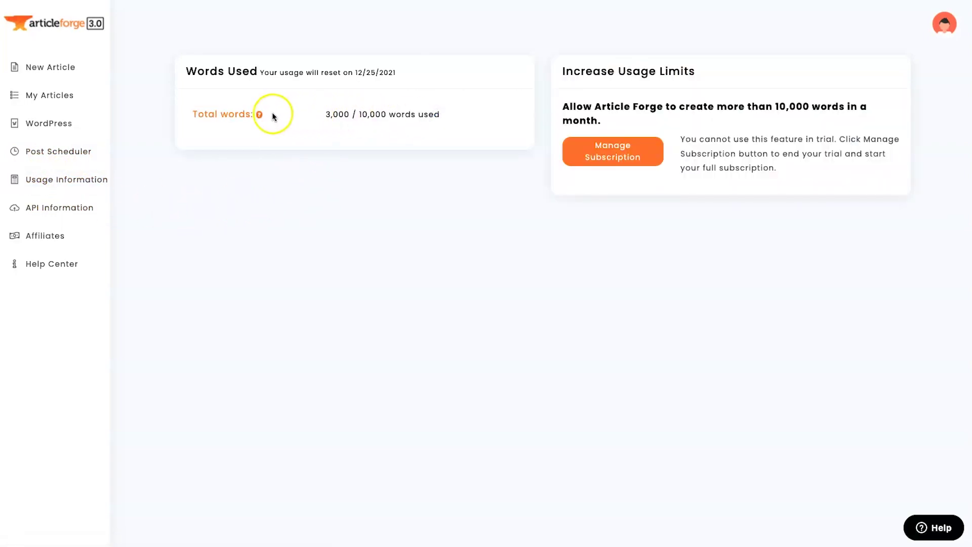
pyautogui.moveTo(325, 114); pyautogui.dragTo(419, 114)
pyautogui.click(432, 114)
pyautogui.moveTo(325, 114); pyautogui.dragTo(442, 117)
pyautogui.click(359, 114)
pyautogui.click(426, 168)
# View the API information and the affiliate program page, and open the Help Center
pyautogui.click(79, 206)
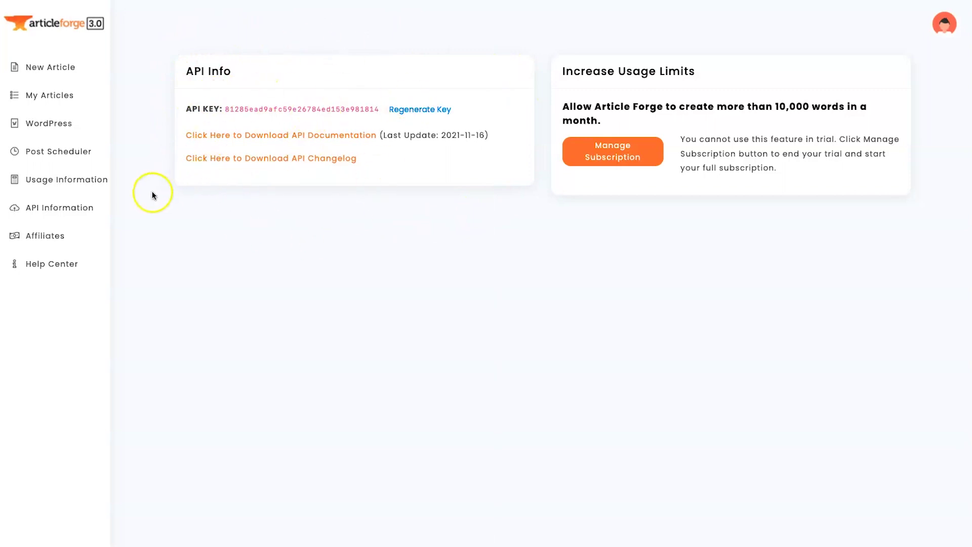
pyautogui.click(52, 242)
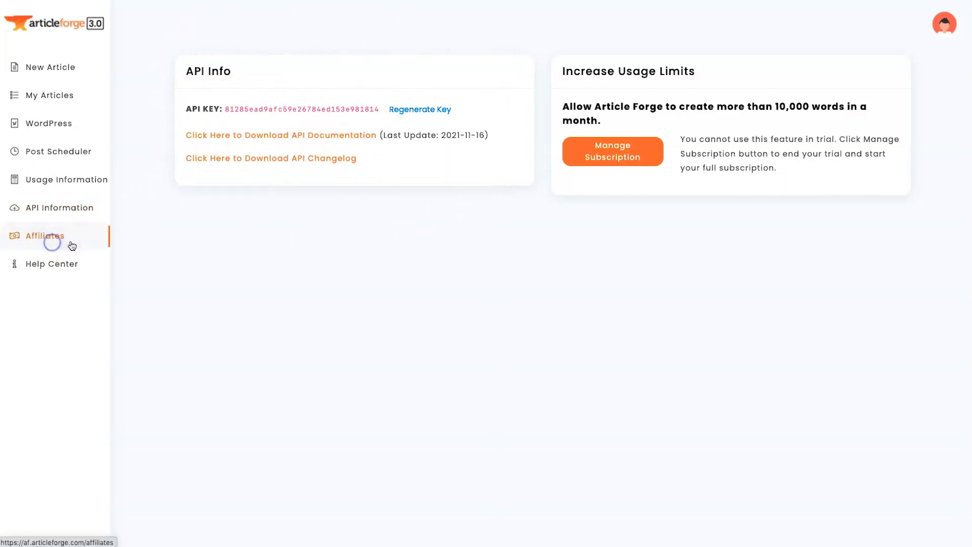
pyautogui.click(57, 267)
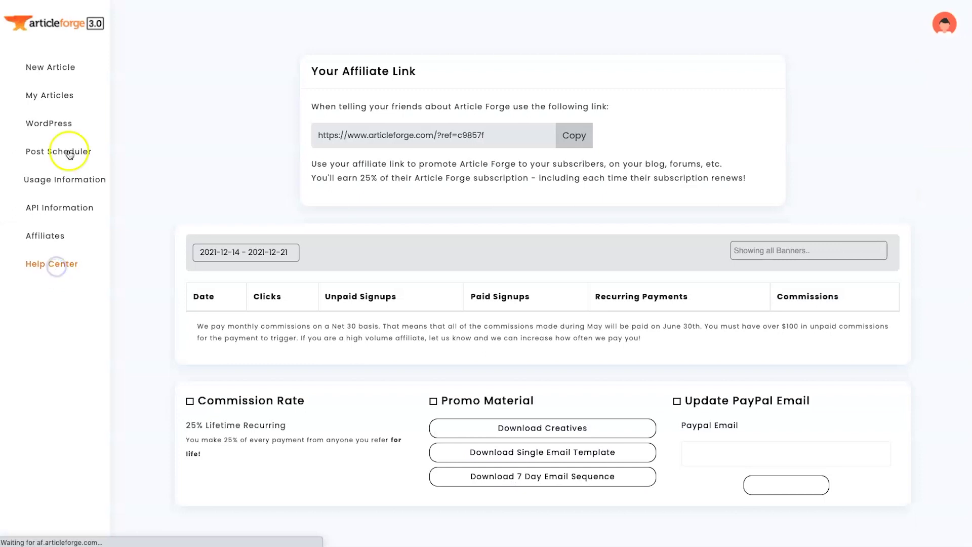